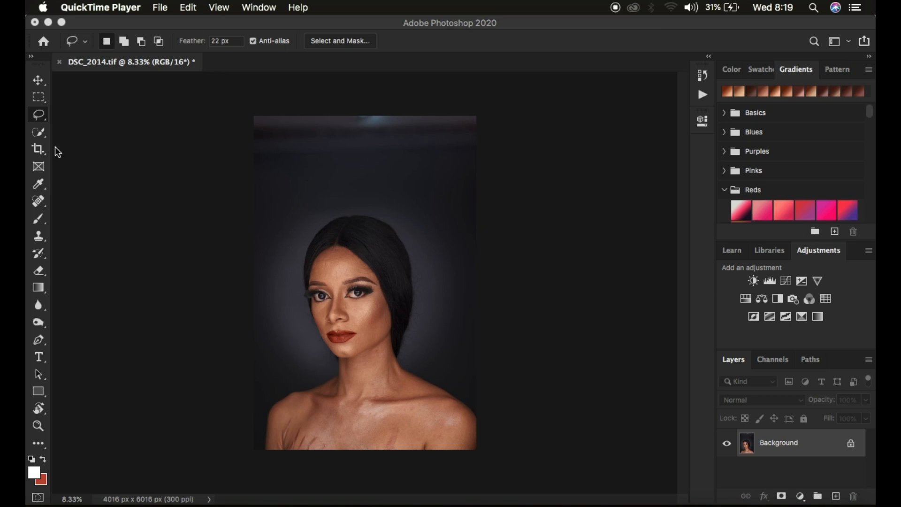
Step: Crop the portrait to a 4 : 5 (8 : 10) ratio, framed more tightly around the woman's head and shoulders
left_click(39, 148)
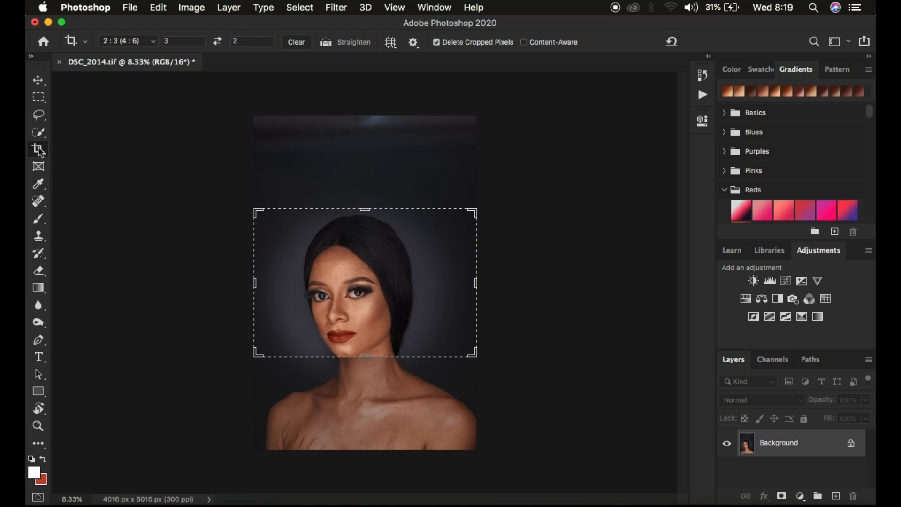
left_click(137, 40)
mouse_move(137, 9)
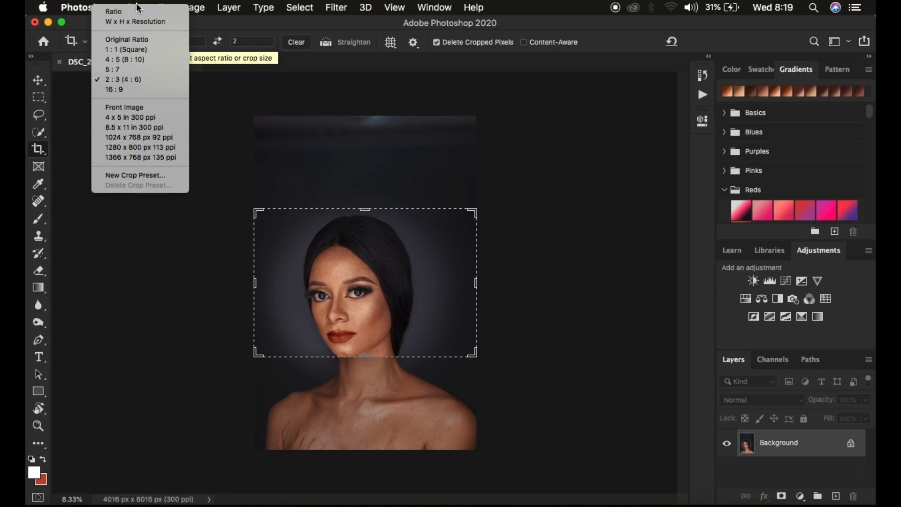
left_click(131, 59)
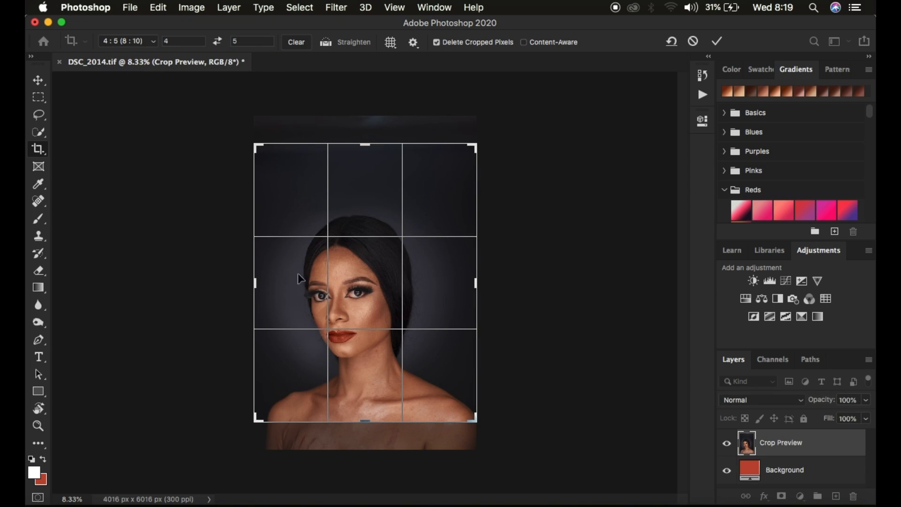
left_click(368, 216)
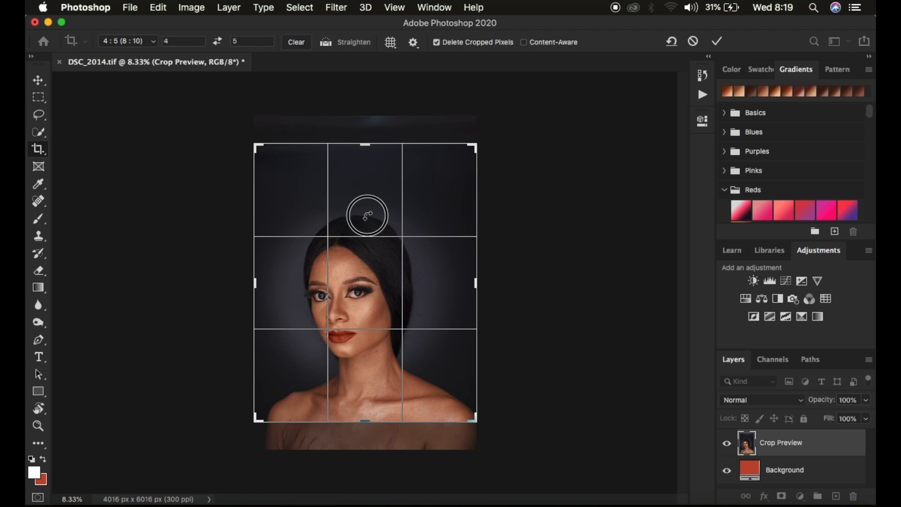
left_click_drag(368, 216, 369, 188)
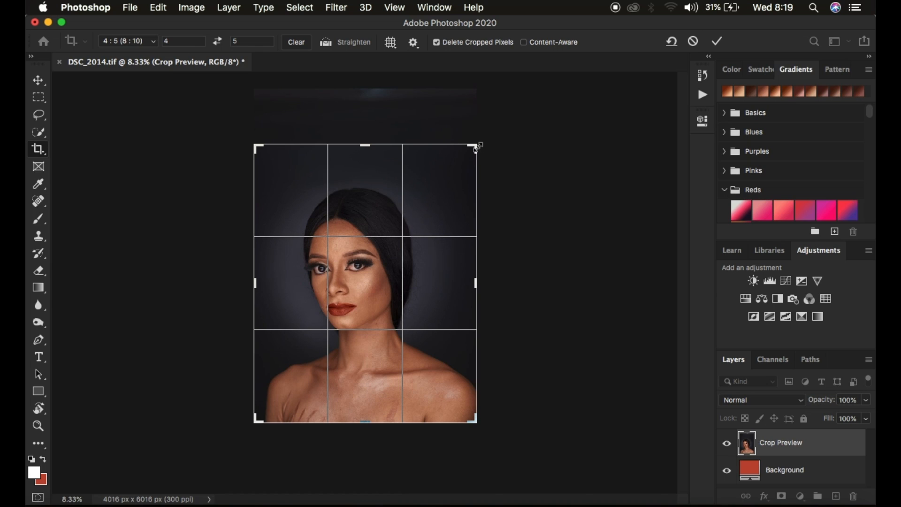
left_click_drag(476, 148, 465, 156)
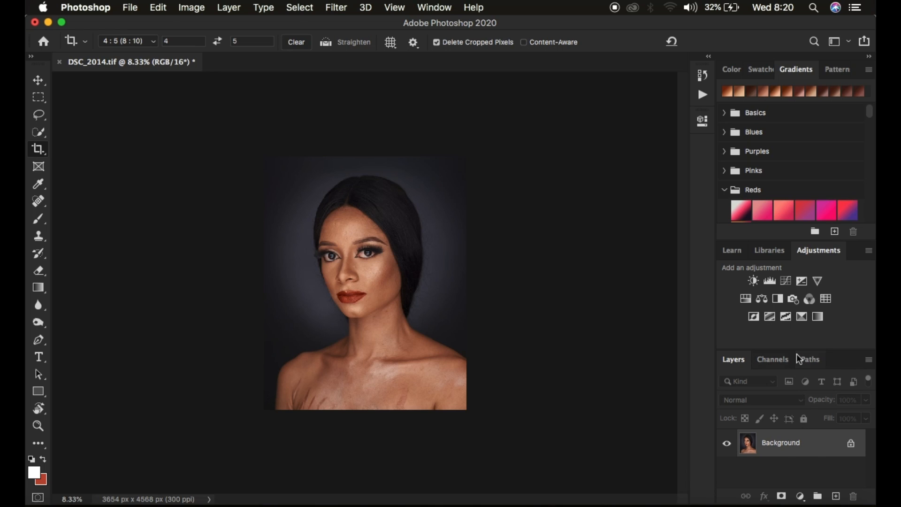
Step: Duplicate the Background layer twice and enlarge the layer list so all three layers fit
left_click_drag(792, 351, 792, 345)
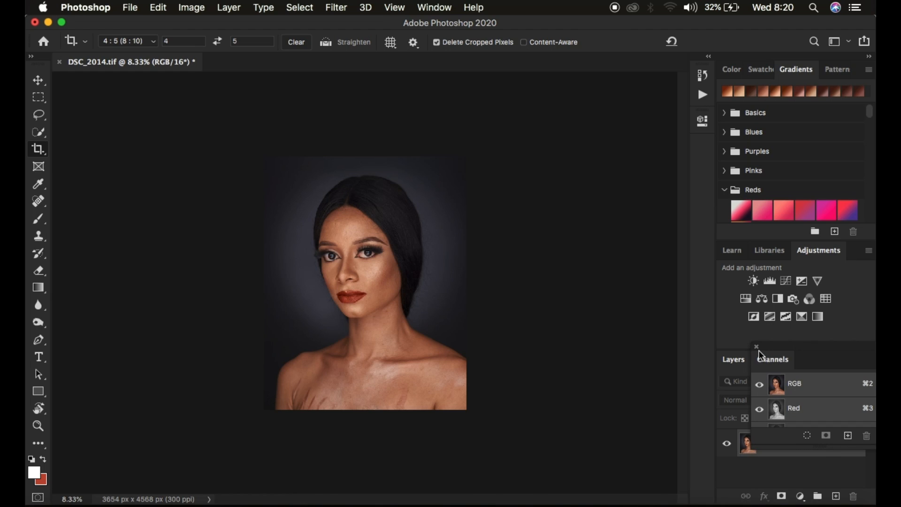
left_click(756, 347)
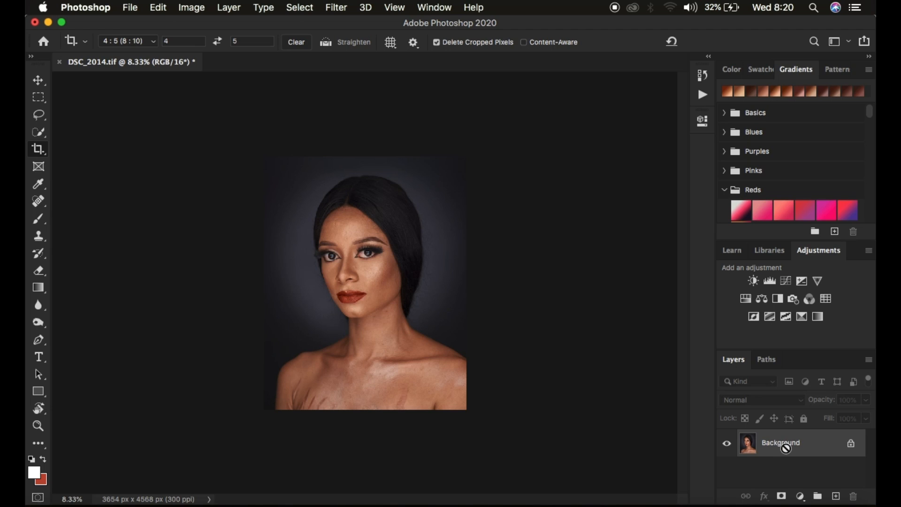
key("super+j")
key("super+j")
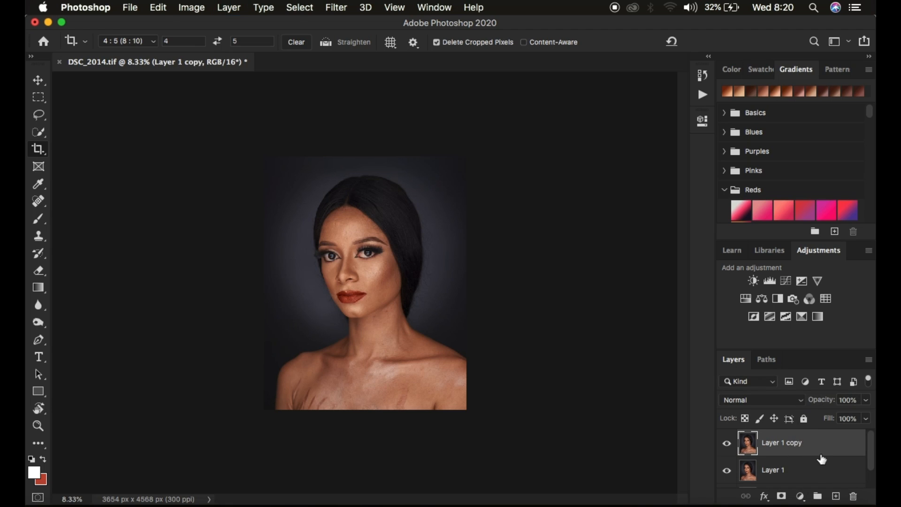
scroll(822, 459, "down", 1)
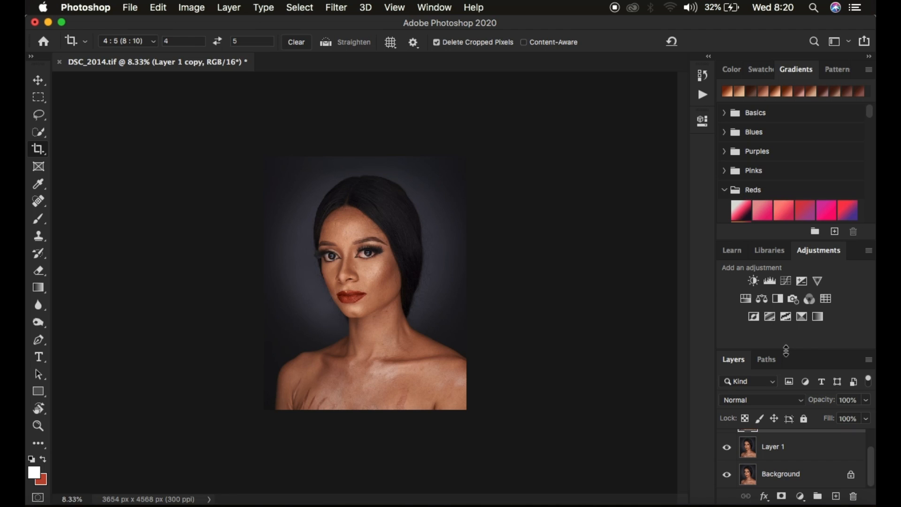
left_click_drag(786, 350, 785, 317)
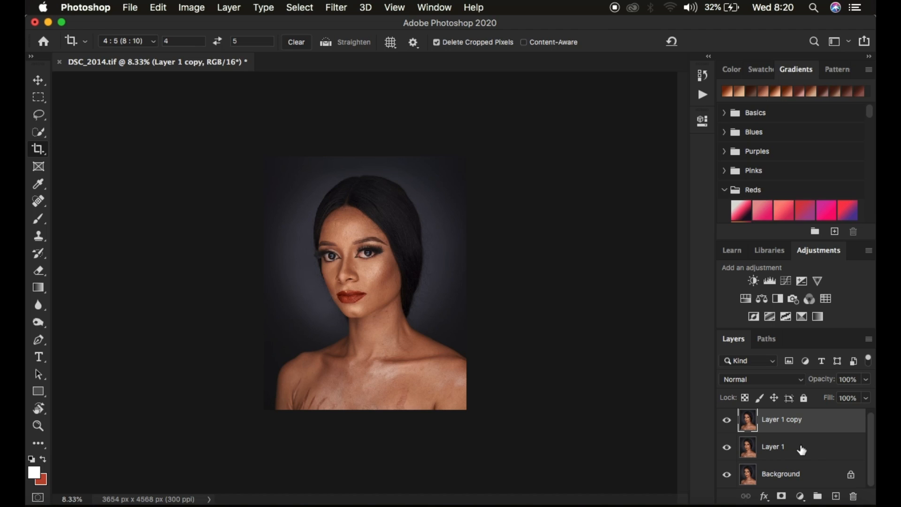
Step: Rename the lower Background copy "color" and the upper copy "texture"
left_click(775, 451)
double_click(773, 448)
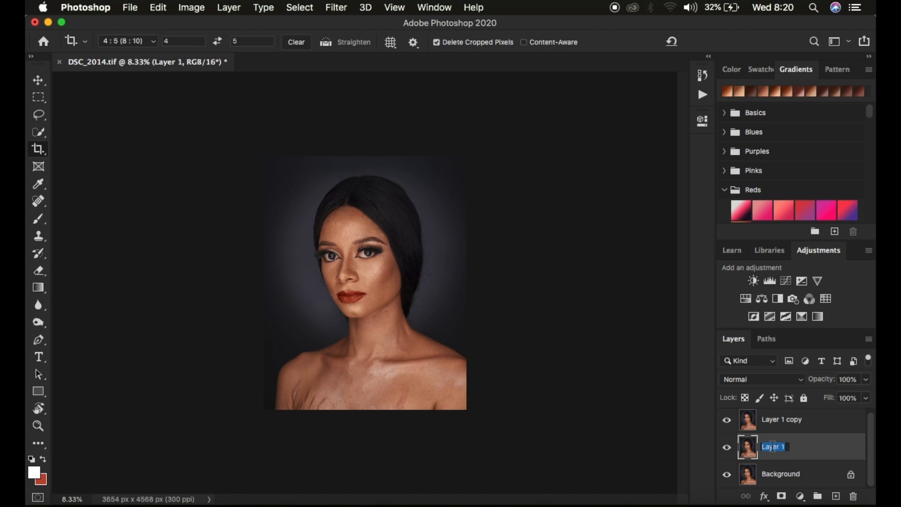
type("color")
key("Return")
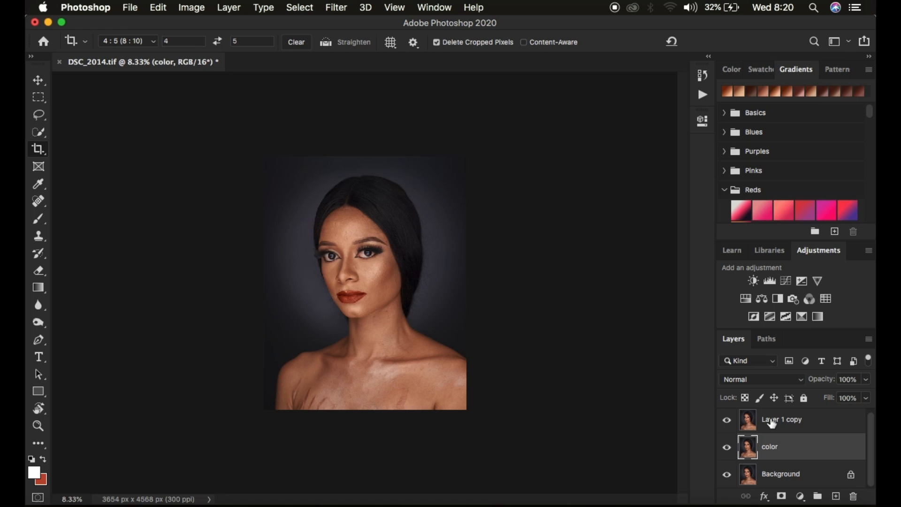
double_click(772, 423)
type("te")
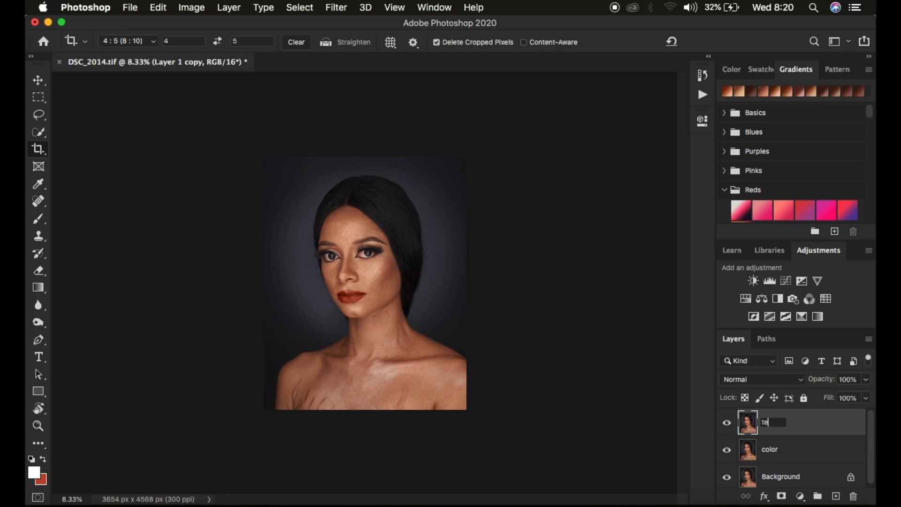
type("xture")
key("Return")
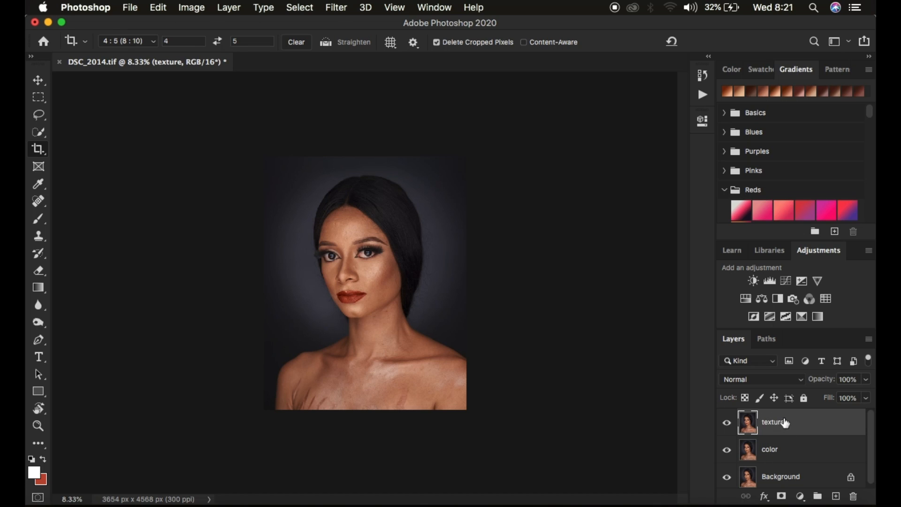
Step: Hide the texture layer and start a Gaussian Blur on the color layer with the radius lowered to 0.1 pixels
left_click(727, 424)
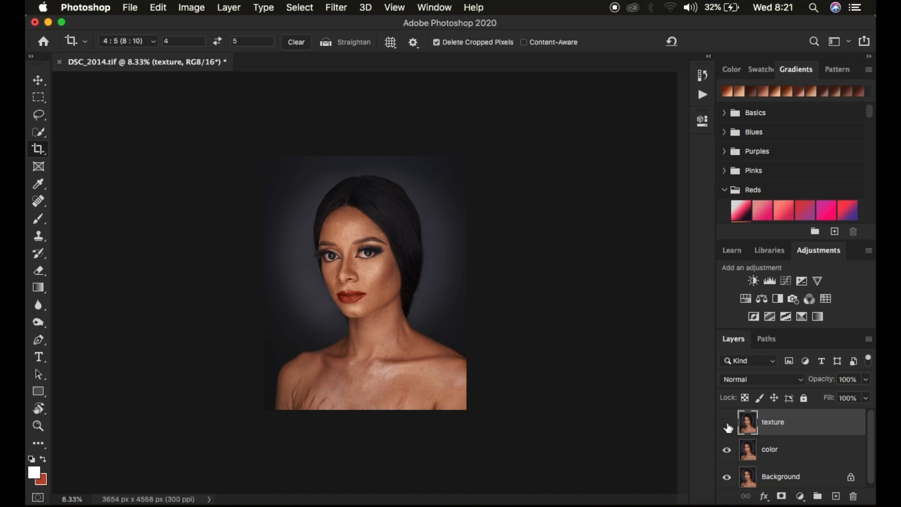
left_click(795, 456)
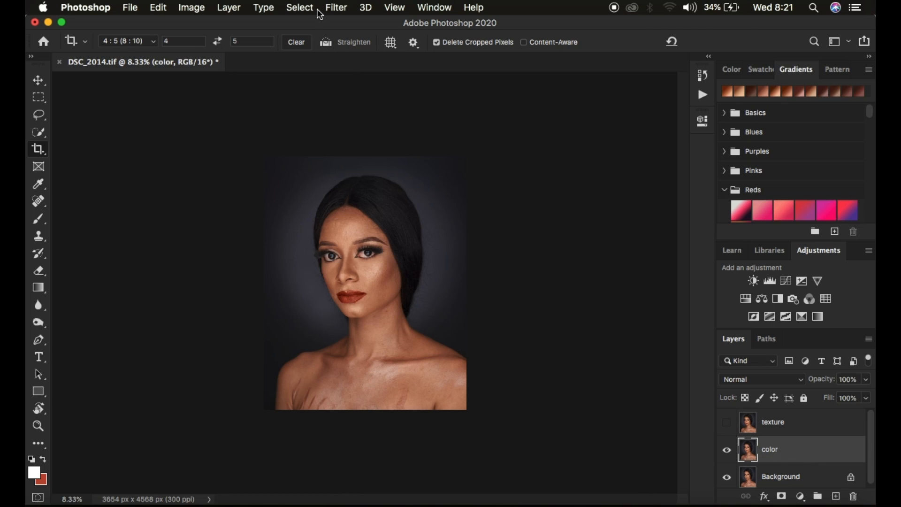
left_click(41, 118)
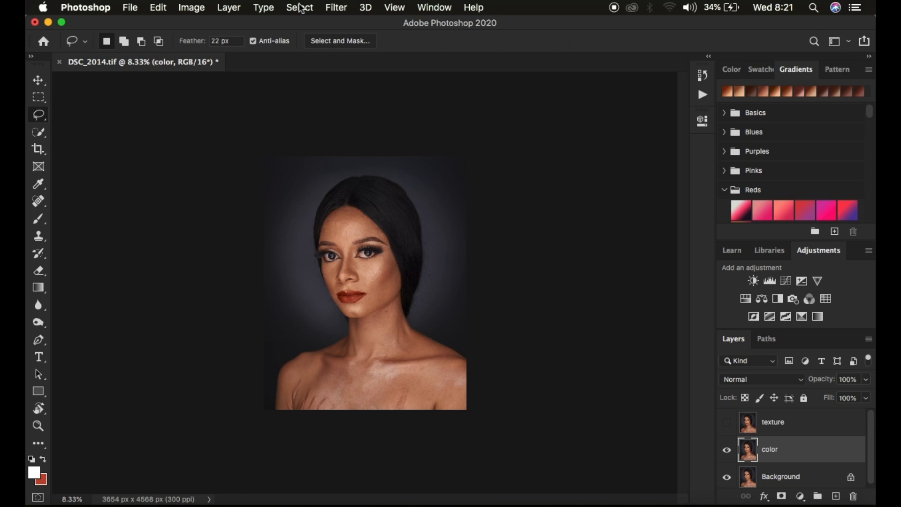
left_click(338, 8)
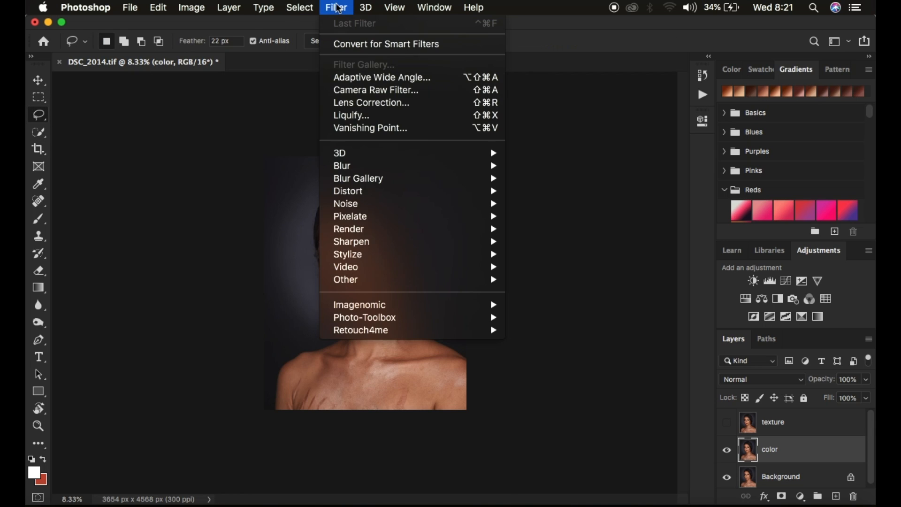
mouse_move(401, 167)
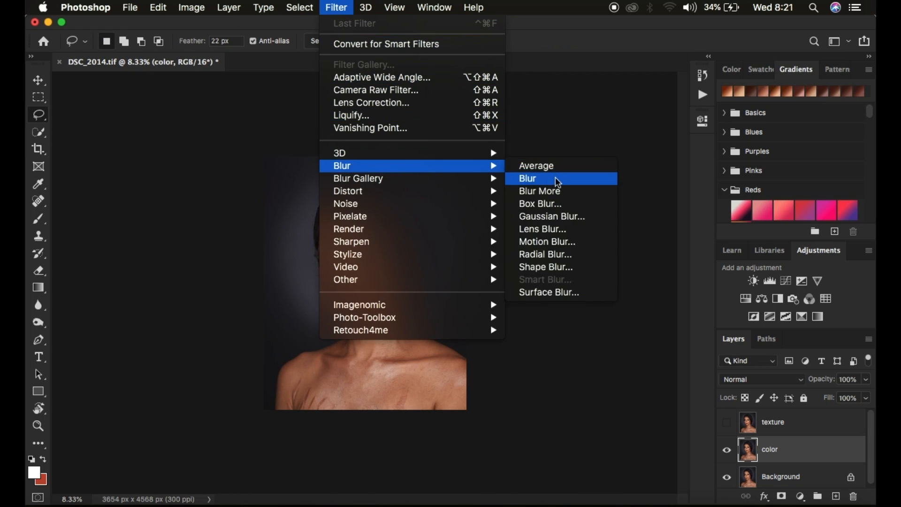
left_click(554, 215)
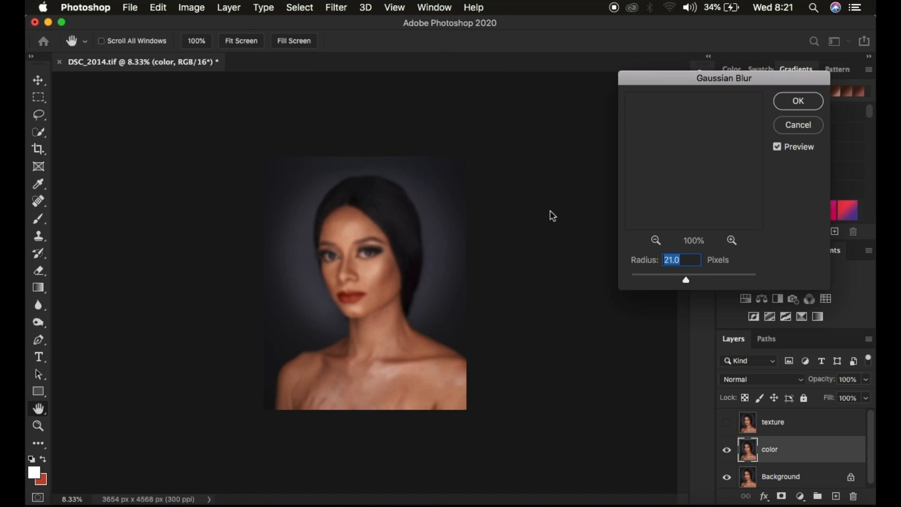
left_click_drag(686, 283, 607, 275)
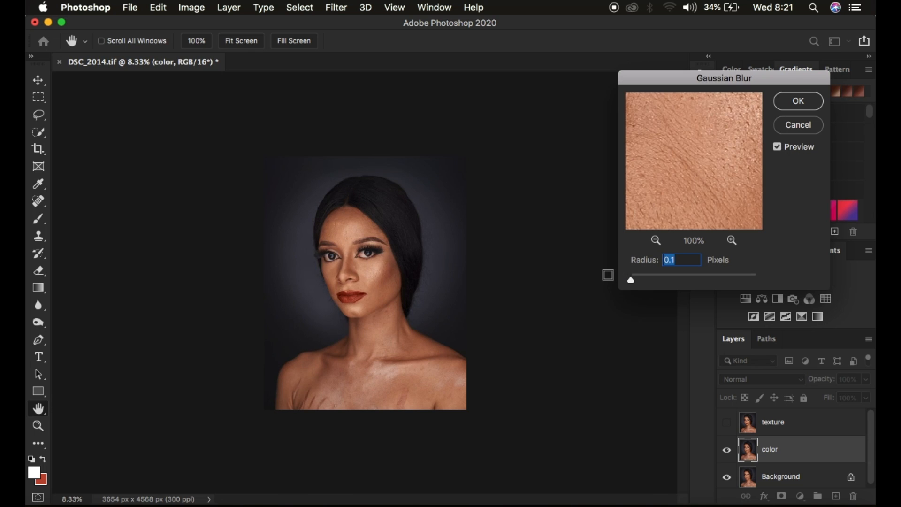
left_click(690, 84)
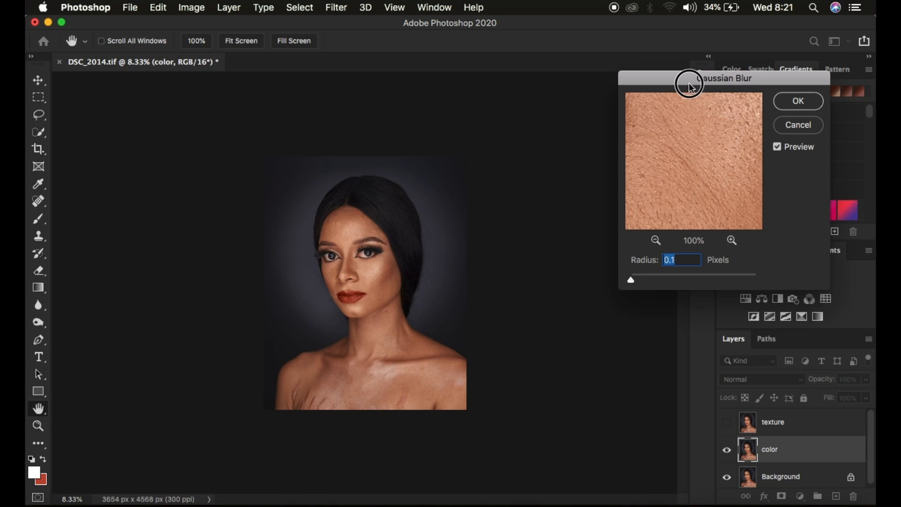
left_click_drag(690, 85, 612, 79)
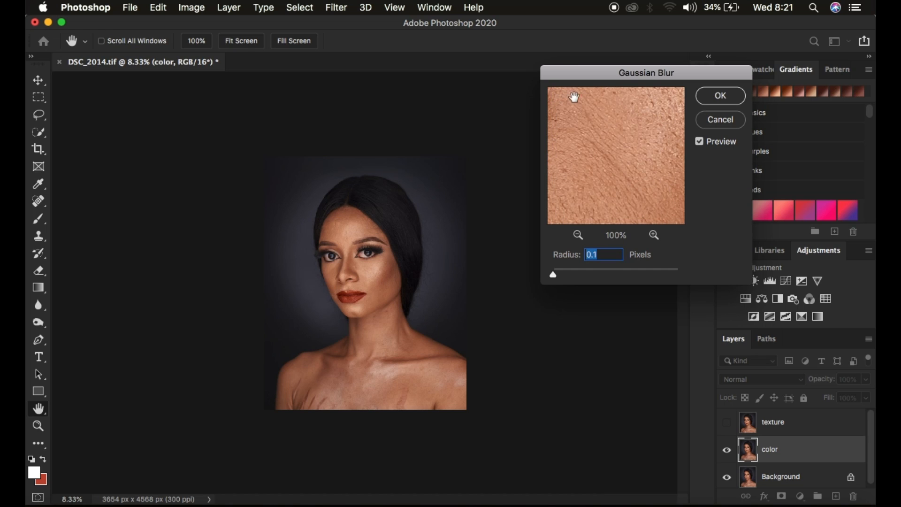
Step: Examine the skin texture on the cheek in the blur preview at 50% magnification
left_click(578, 235)
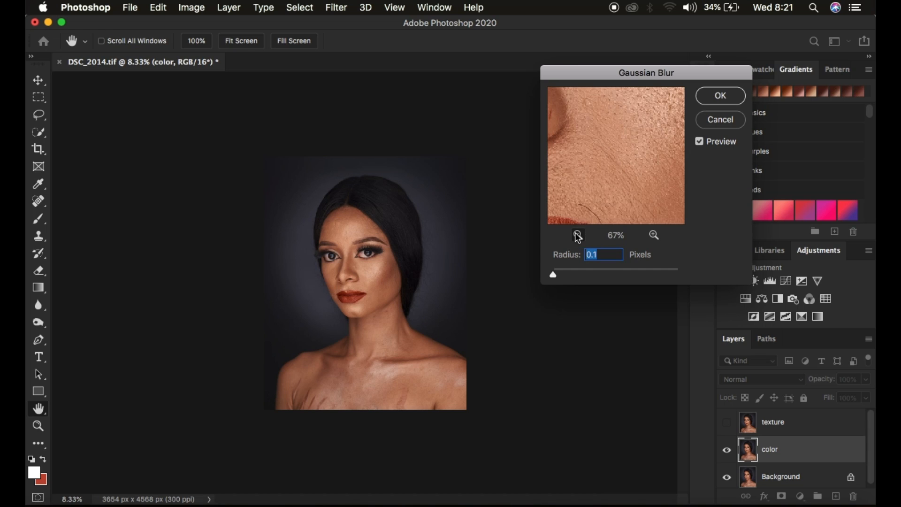
left_click(578, 235)
left_click(578, 236)
left_click(578, 236)
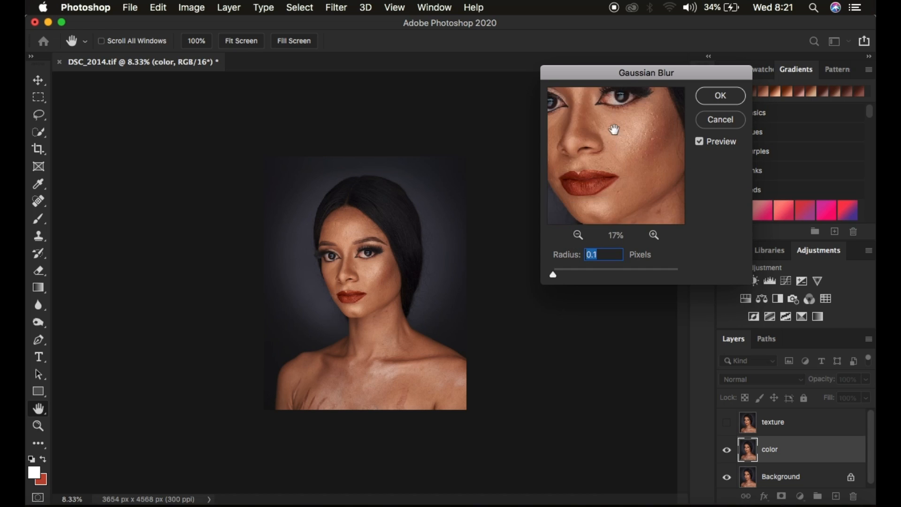
left_click_drag(613, 130, 575, 169)
left_click(654, 234)
left_click(654, 234)
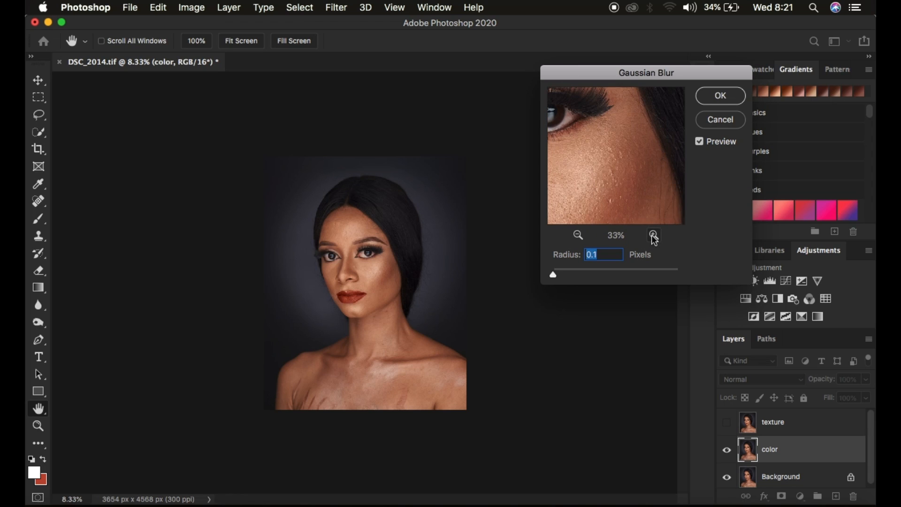
left_click(616, 167)
left_click_drag(616, 167, 607, 114)
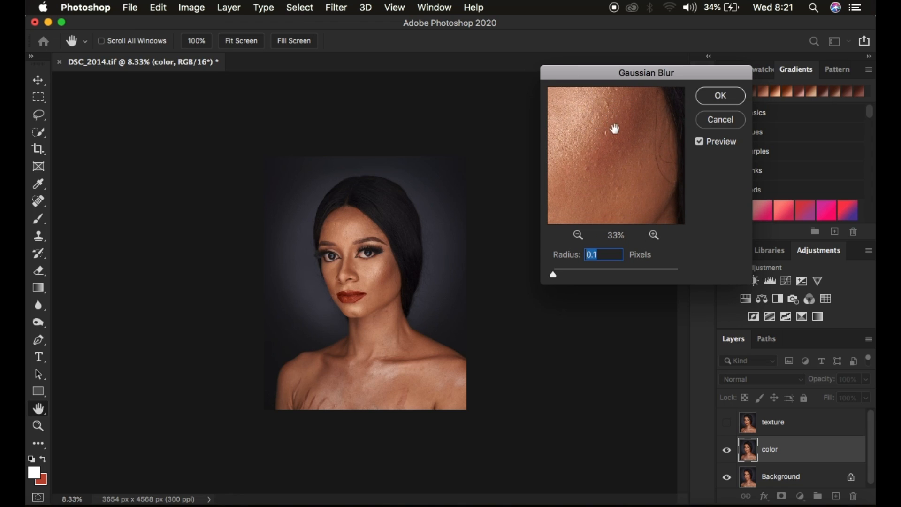
left_click_drag(621, 149, 623, 174)
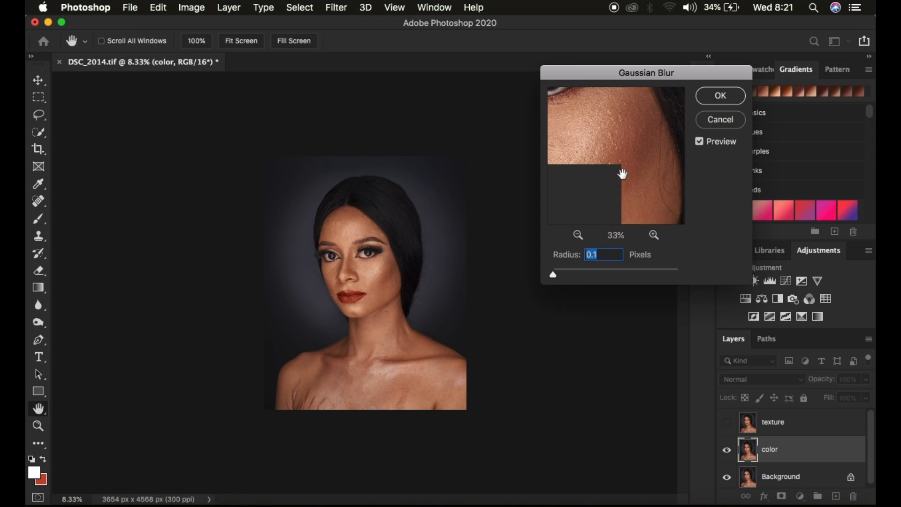
left_click(653, 235)
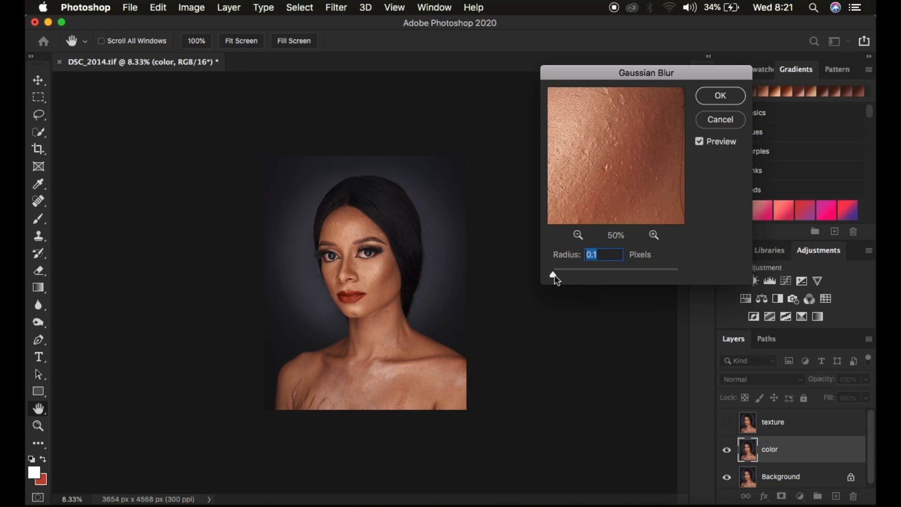
Step: Raise the Gaussian Blur radius until the cheek's skin texture is smoothed out, and apply the blur to the color layer
left_click_drag(556, 279, 567, 276)
left_click_drag(568, 274, 586, 275)
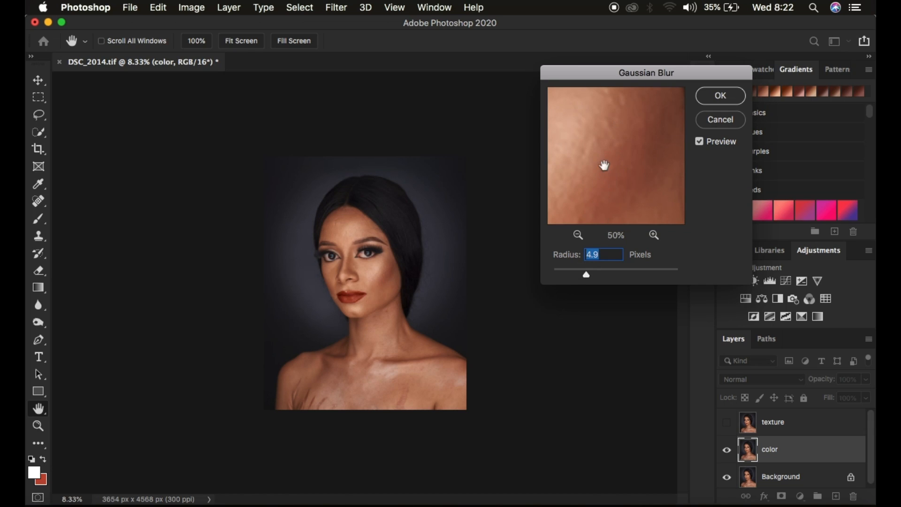
left_click_drag(587, 276, 589, 275)
left_click_drag(590, 277, 594, 274)
left_click_drag(615, 174, 616, 155)
left_click(616, 156)
left_click(715, 99)
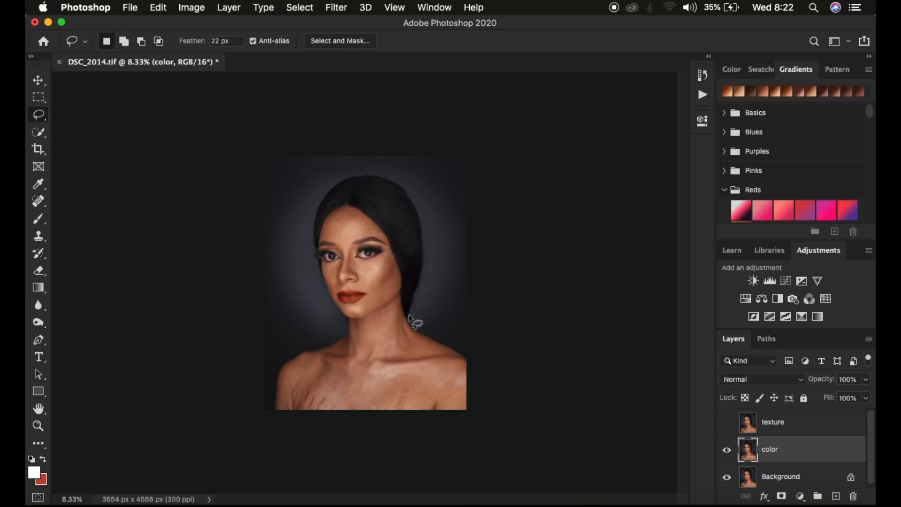
Step: Select the texture layer and make it visible again
key("super+equal")
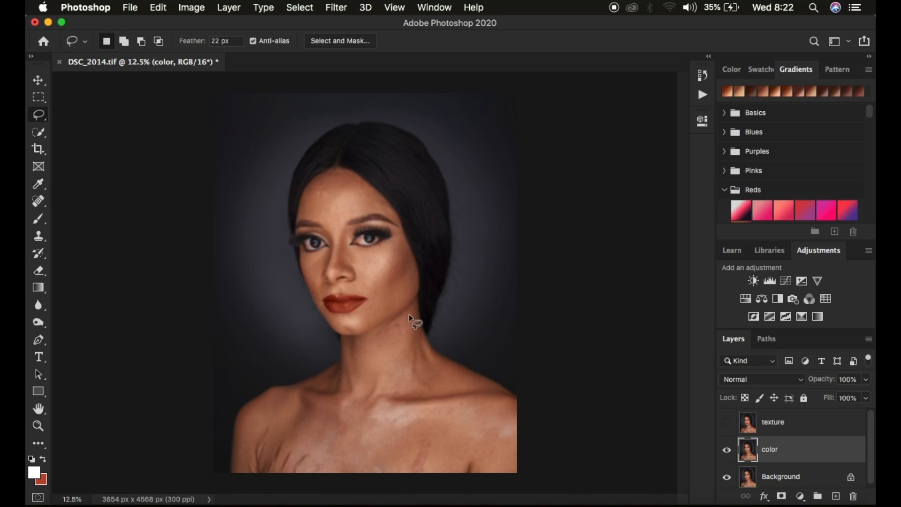
left_click(798, 428)
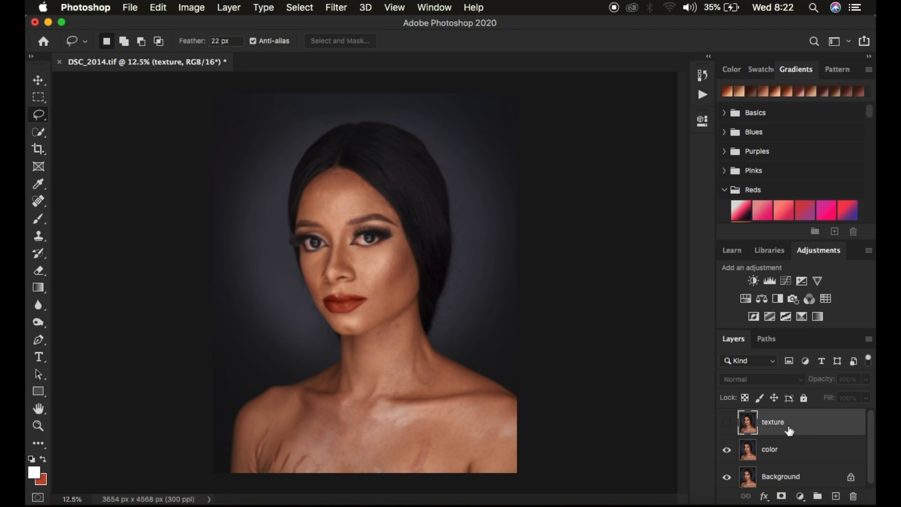
left_click(727, 424)
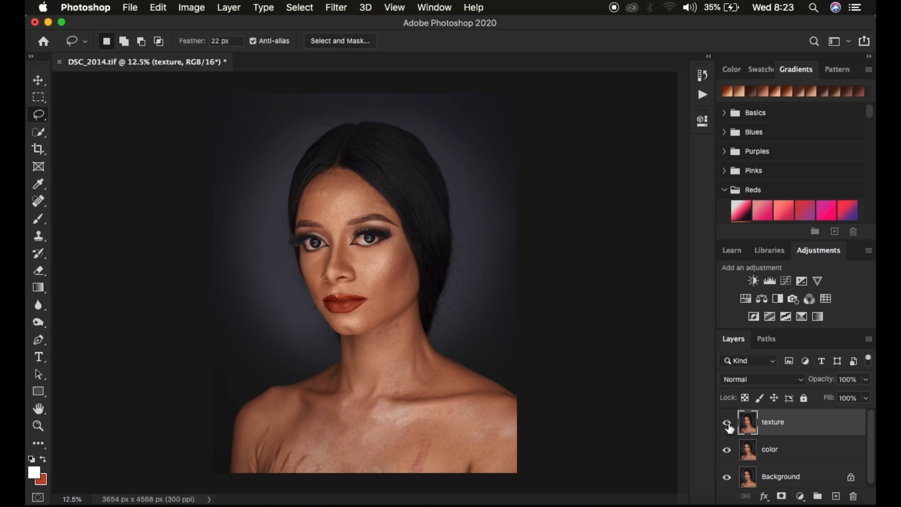
Step: Set up Apply Image on the texture layer with the color layer as source, RGB channel, Invert on and Add blending
left_click(190, 7)
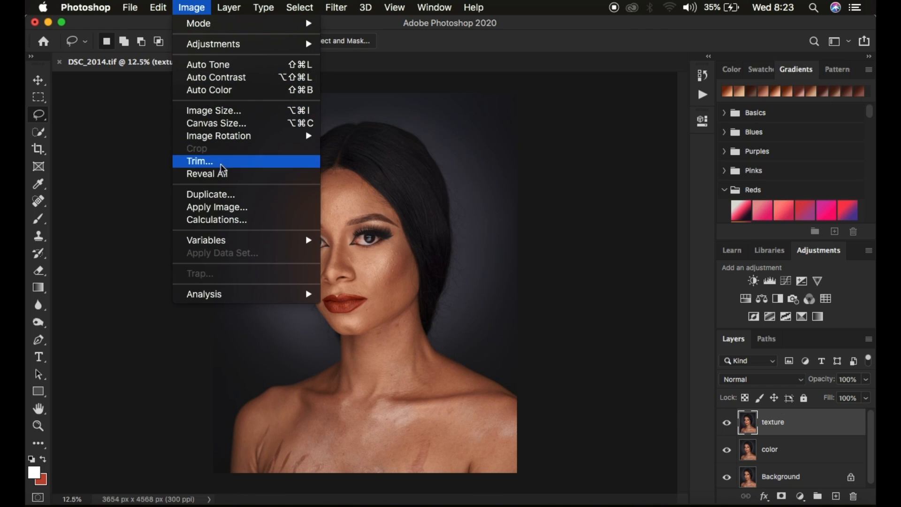
key("Escape")
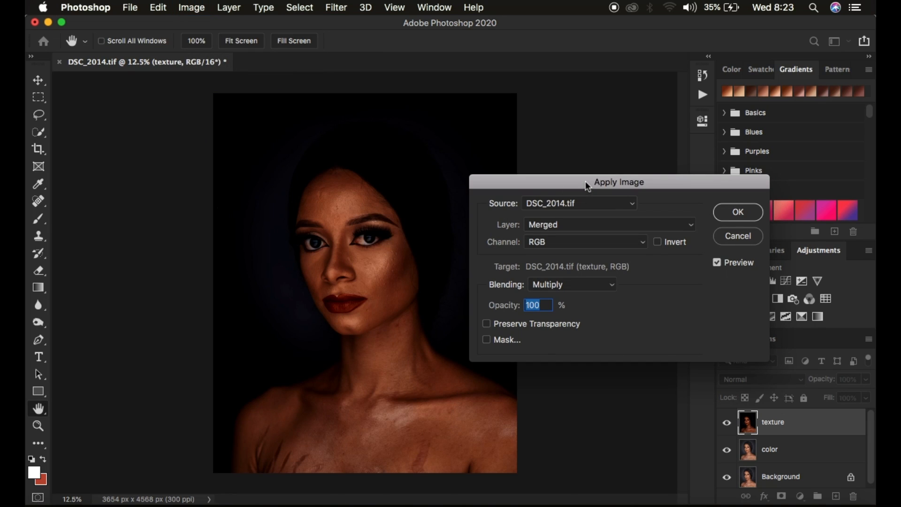
left_click_drag(586, 184, 557, 92)
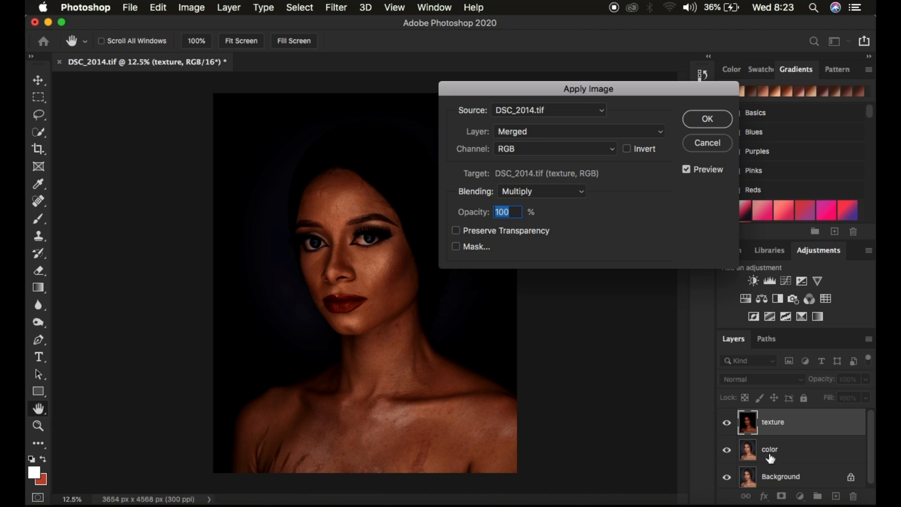
left_click(523, 130)
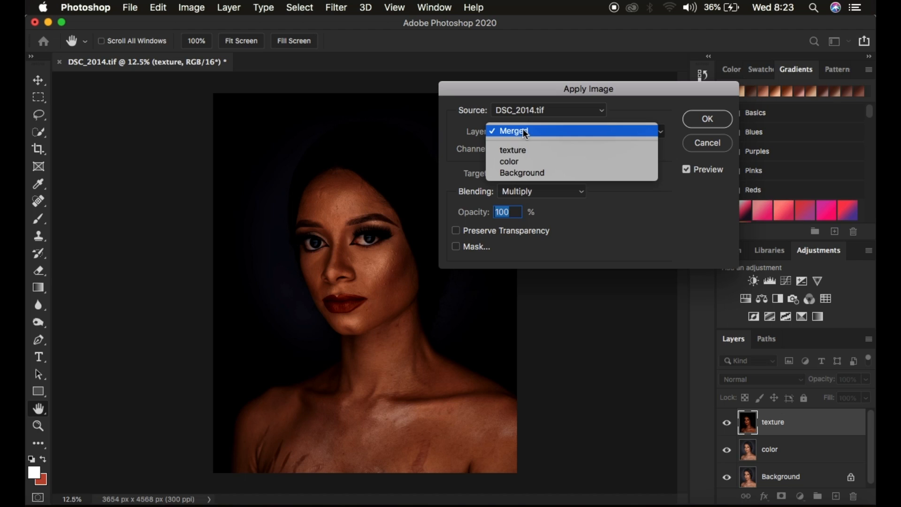
left_click(526, 162)
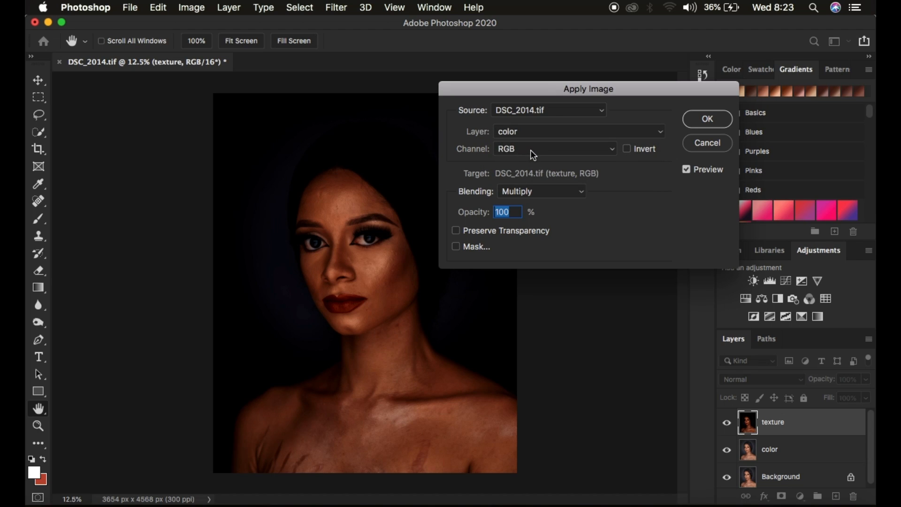
left_click(530, 151)
left_click(530, 150)
left_click(529, 189)
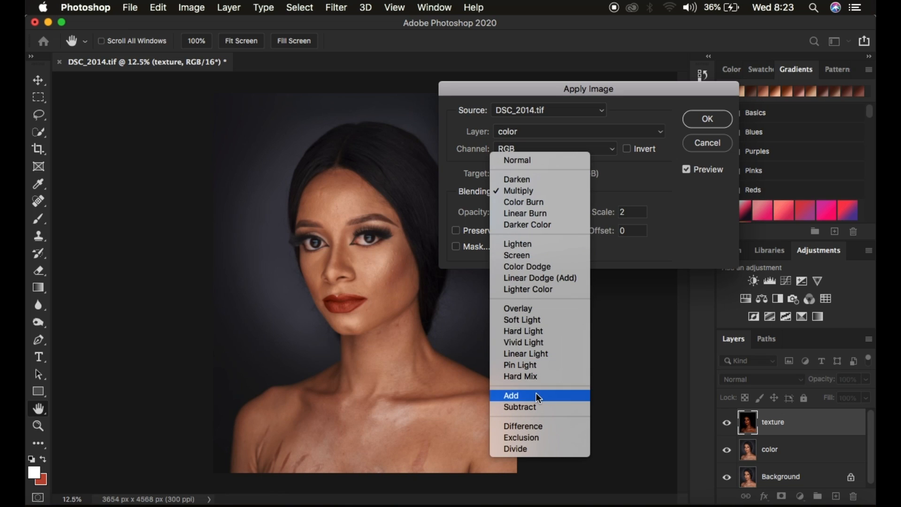
left_click(537, 395)
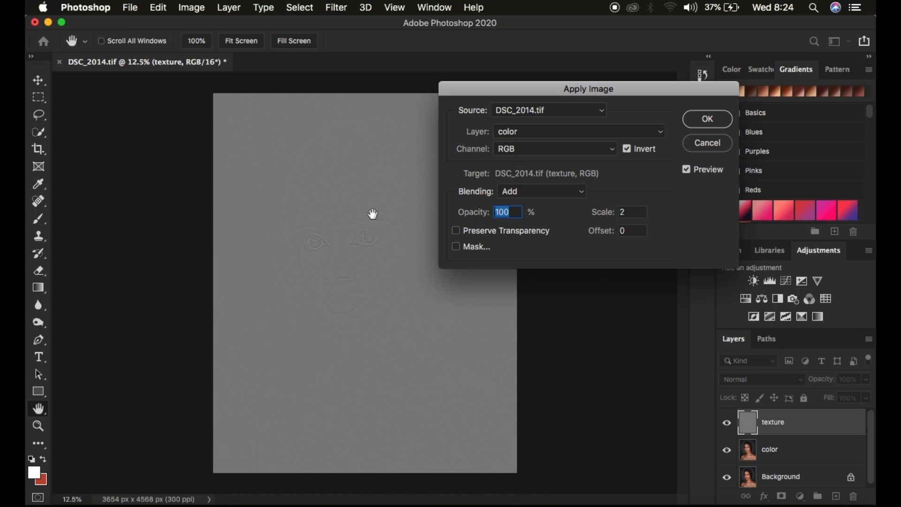
Step: Try Subtract blending with Invert off for the Apply Image operation on the texture layer
left_click(526, 191)
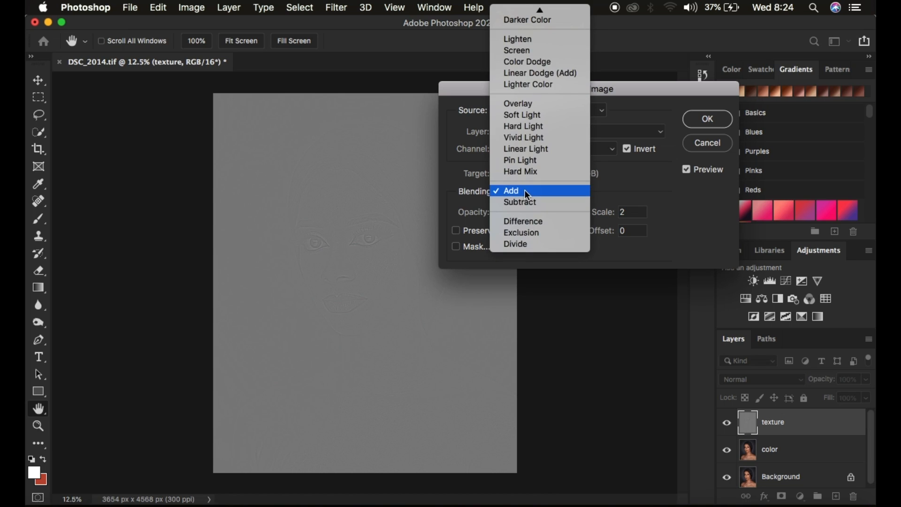
left_click(525, 201)
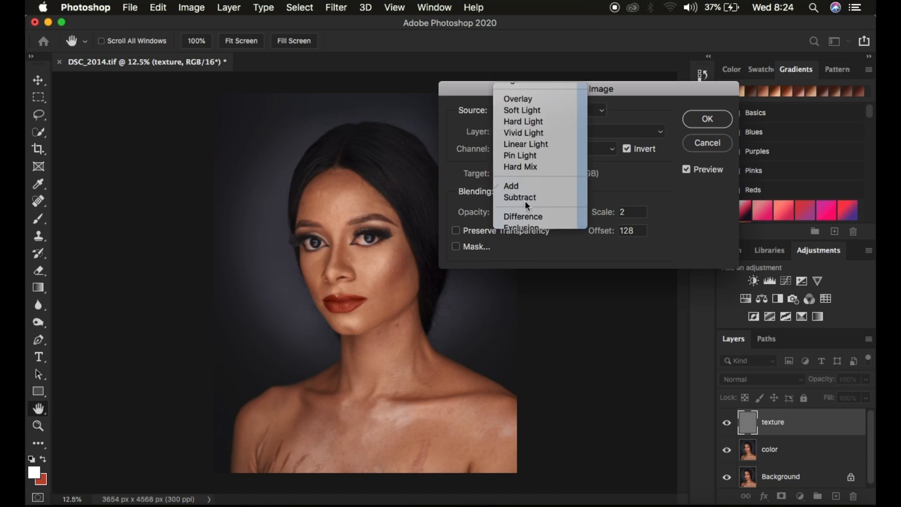
left_click(626, 149)
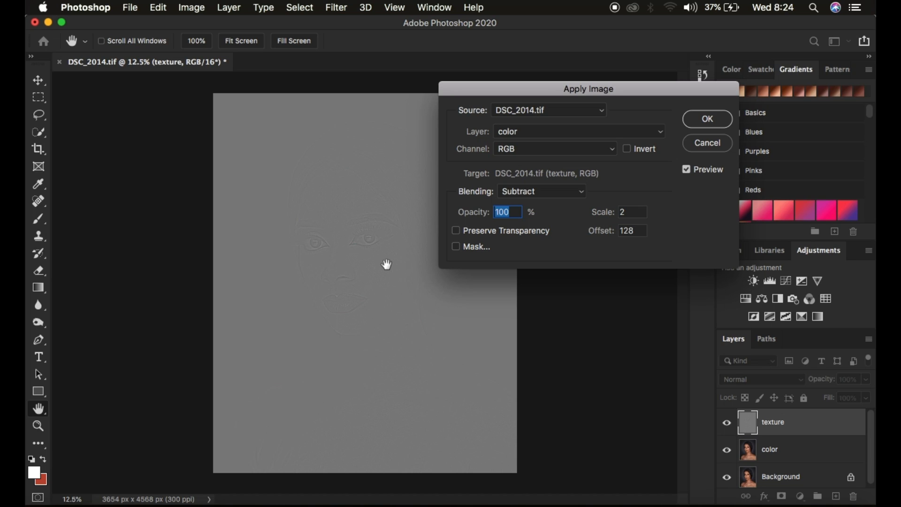
key("super+plus")
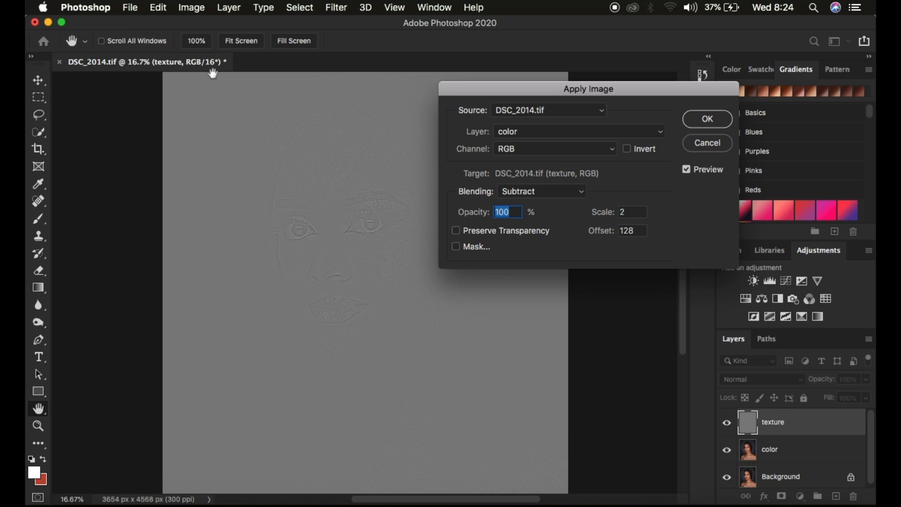
Step: Run Apply Image with Add blending and Invert on, and set the texture layer's blend mode to Linear Light
left_click(526, 192)
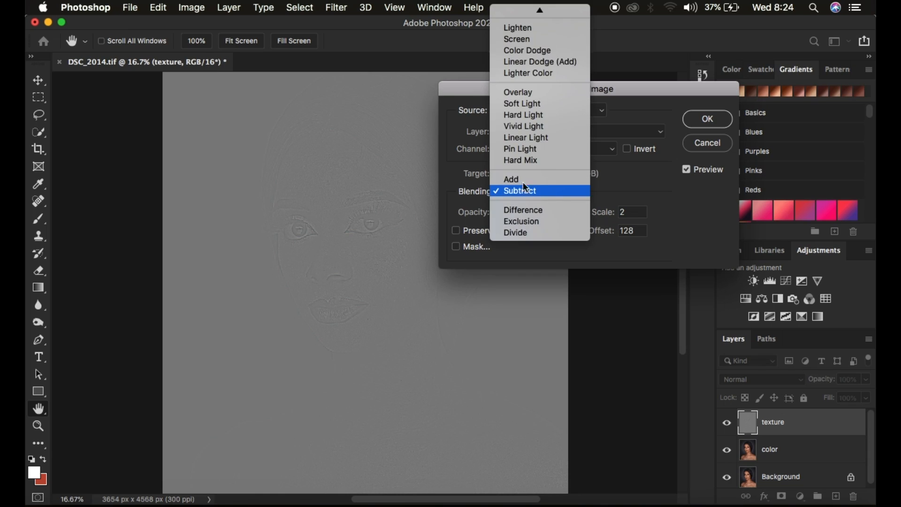
left_click(523, 180)
left_click(627, 149)
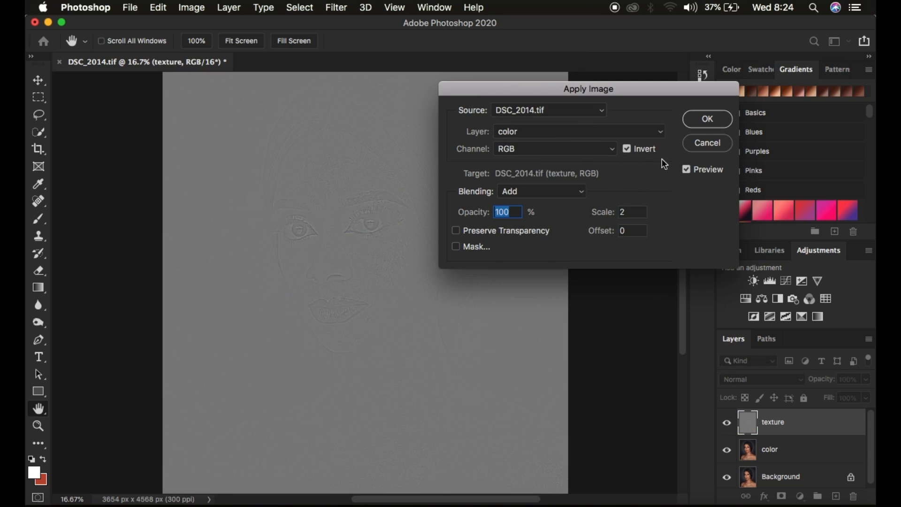
left_click(708, 121)
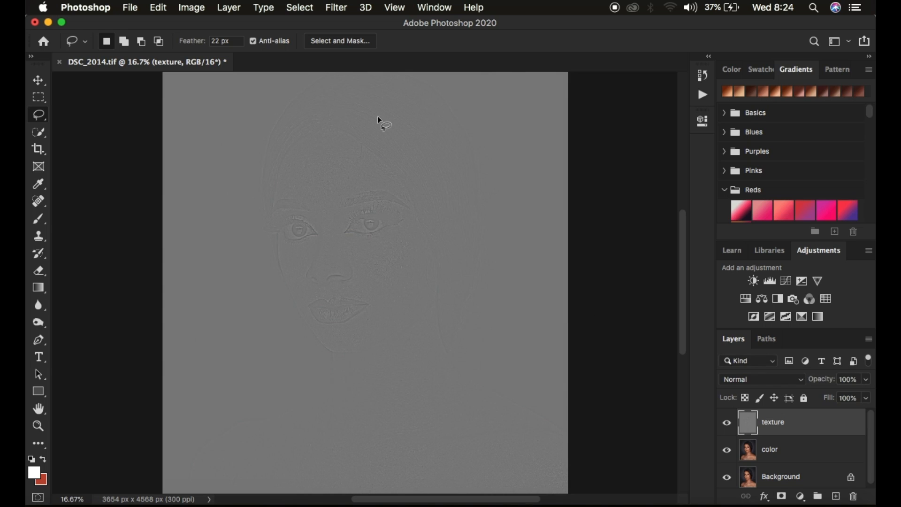
left_click(747, 381)
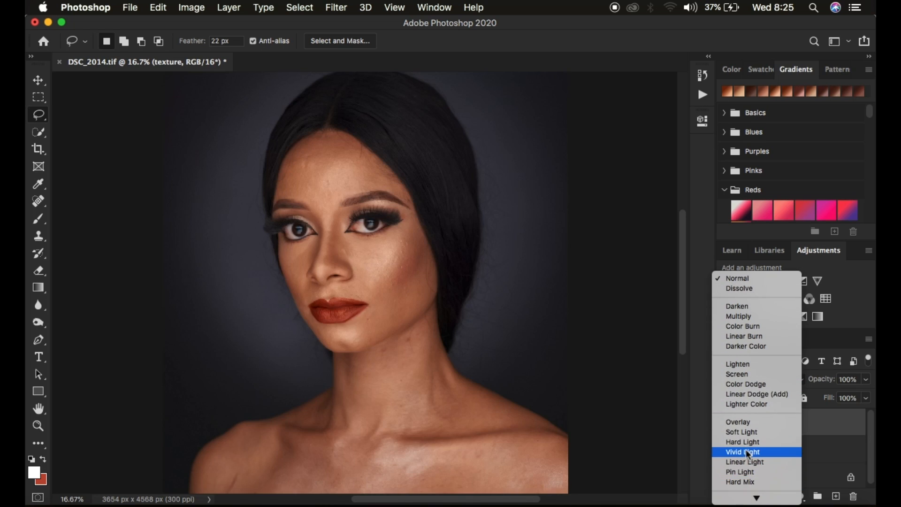
left_click(747, 462)
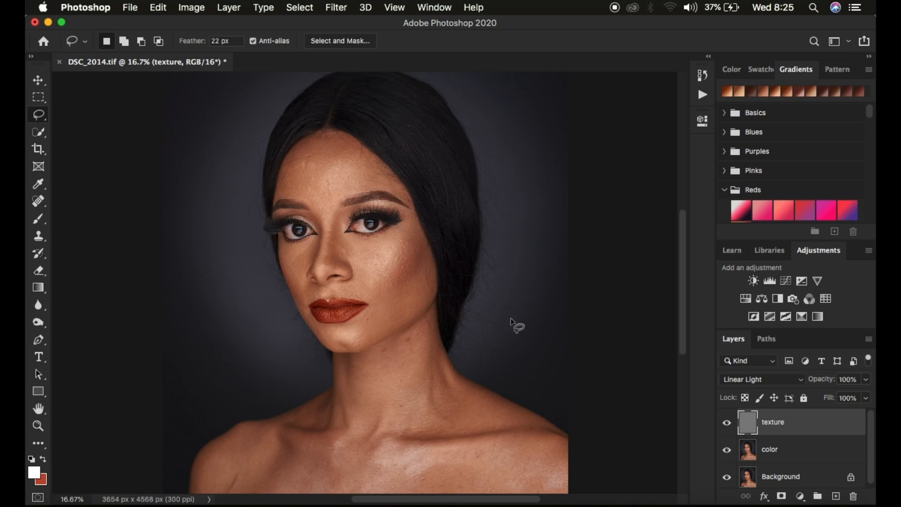
Step: Group the texture and color layers and name the group FS
left_click(811, 452, "shift")
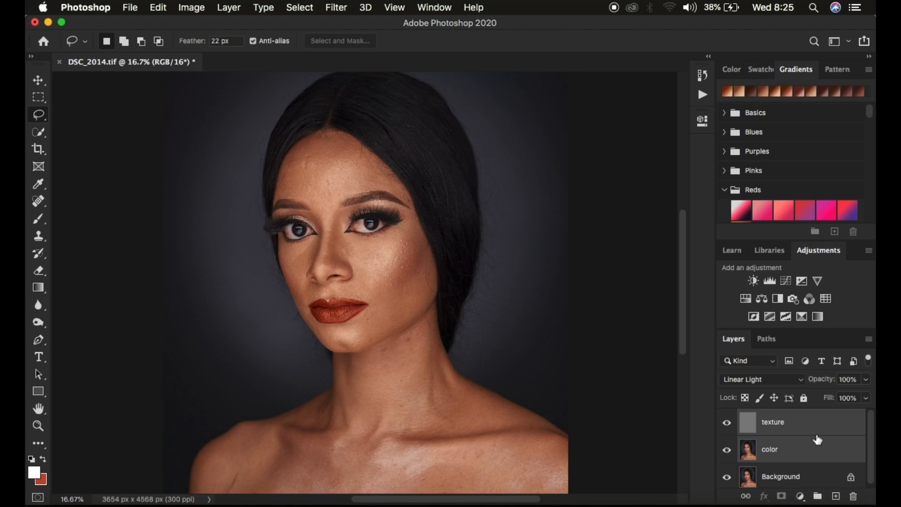
left_click_drag(824, 435, 816, 496)
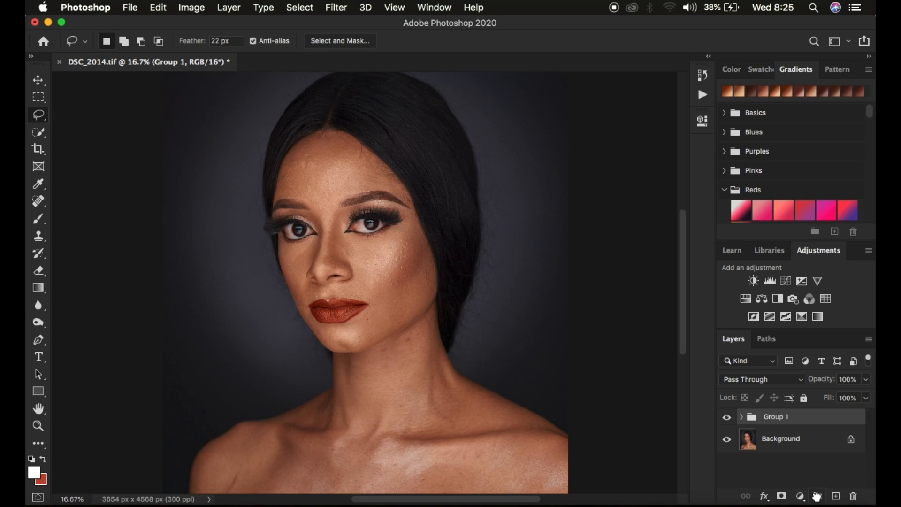
double_click(775, 417)
type("FS")
key("Return")
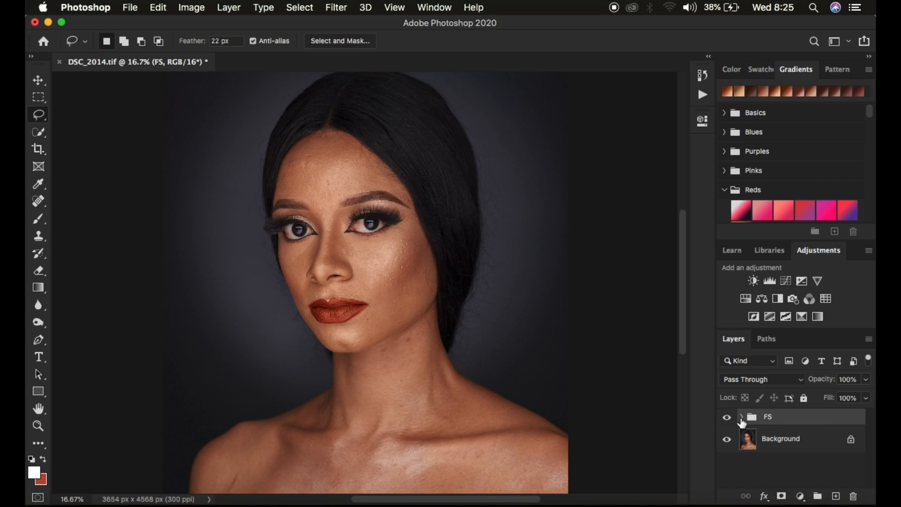
Step: Expand the FS group, select its color layer and activate the Mixer Brush tool
left_click(742, 418)
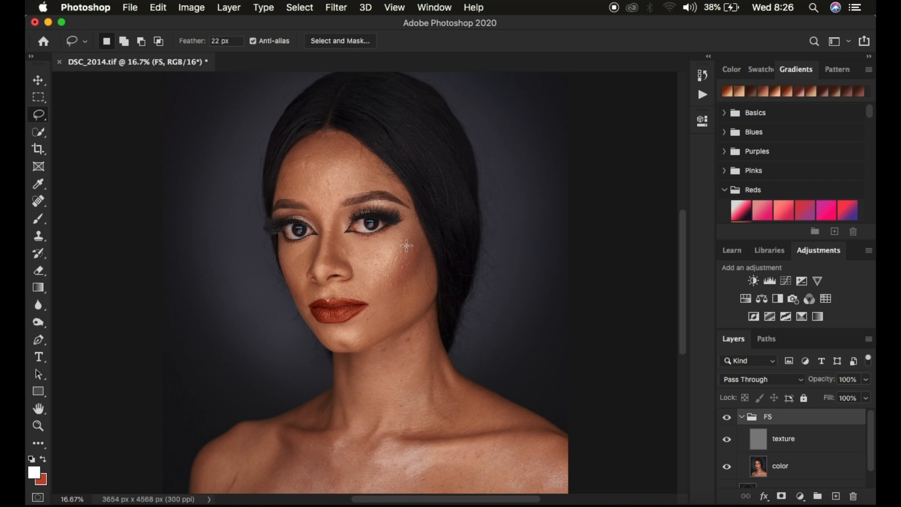
left_click(803, 471)
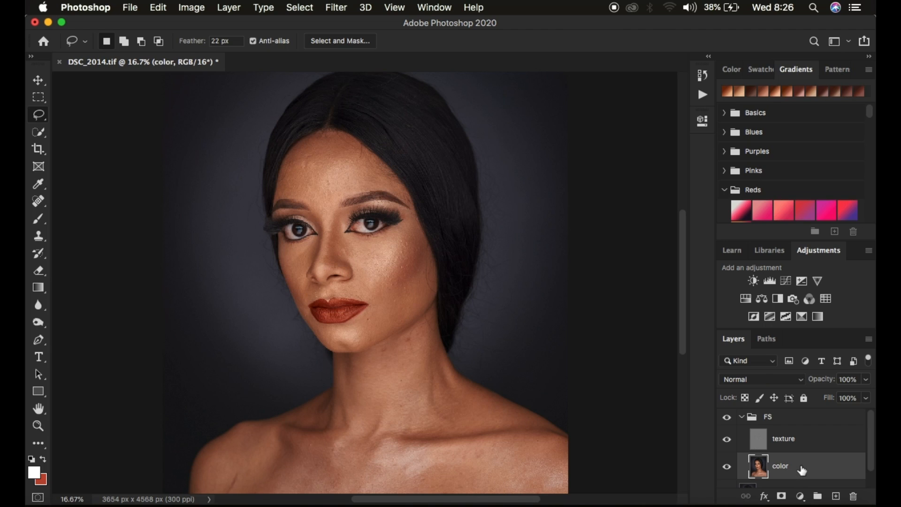
left_click(40, 224)
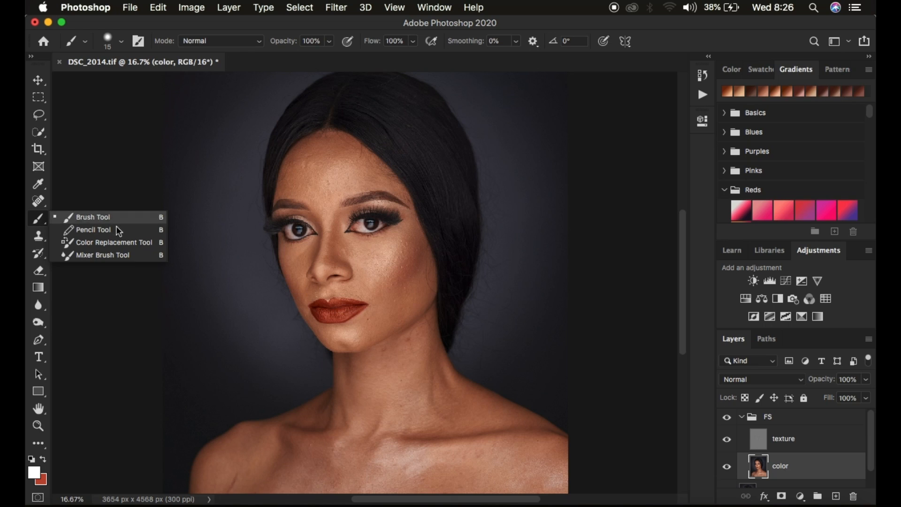
left_click(109, 258)
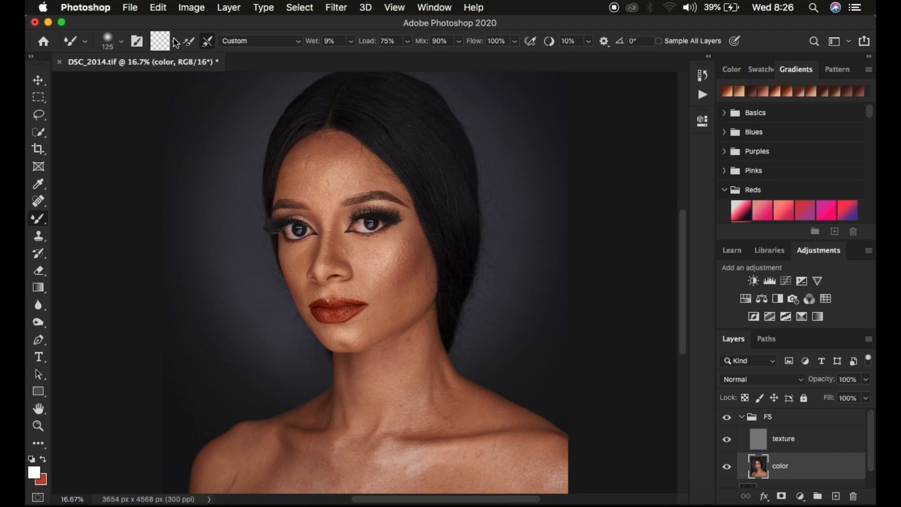
Step: Review the Mixer Brush's size and hardness, and clean the brush, with cleaning after each stroke enabled
left_click(122, 45)
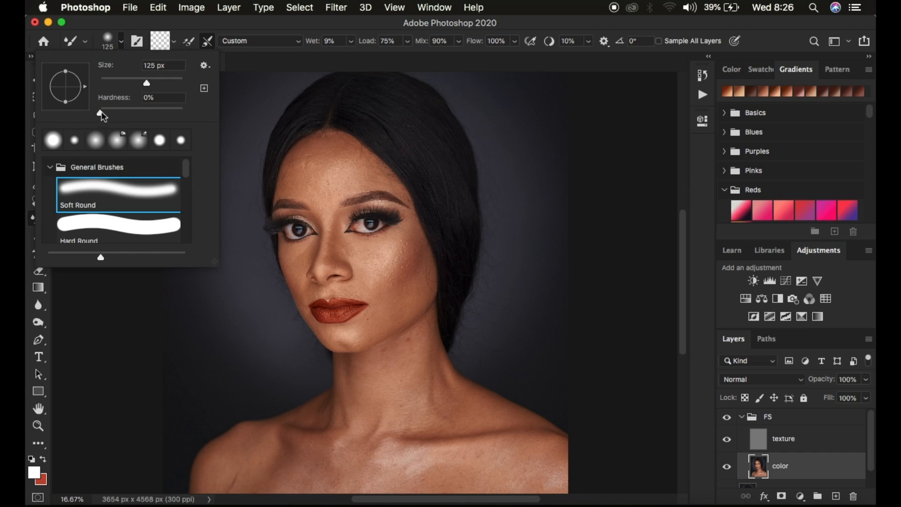
left_click(123, 45)
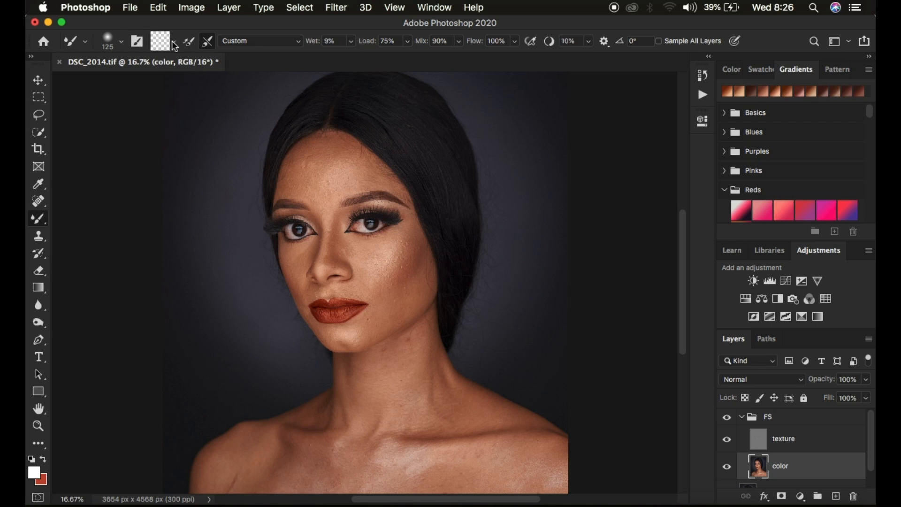
left_click(173, 42)
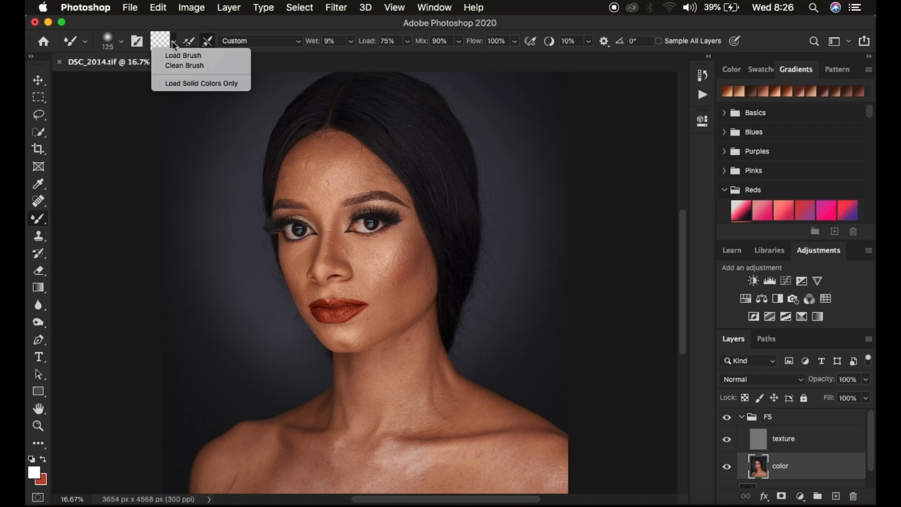
left_click(179, 66)
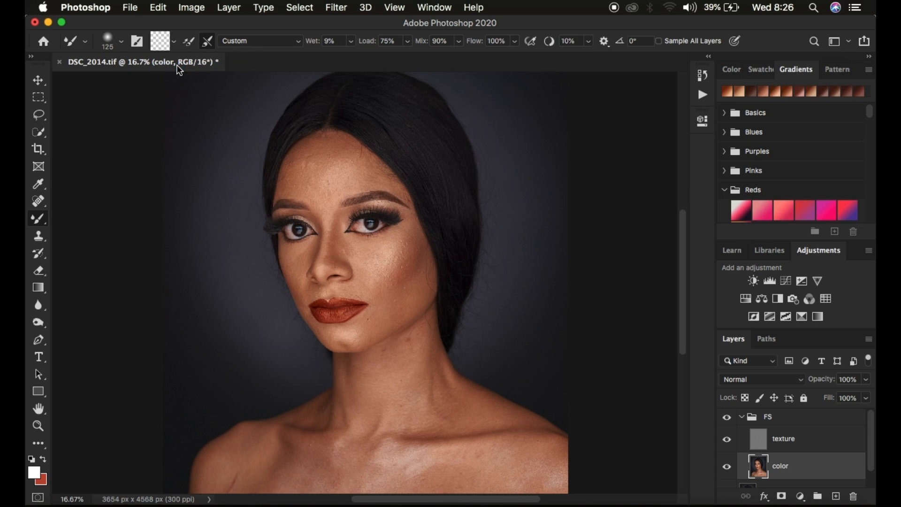
left_click(187, 43)
left_click(206, 41)
left_click(549, 42)
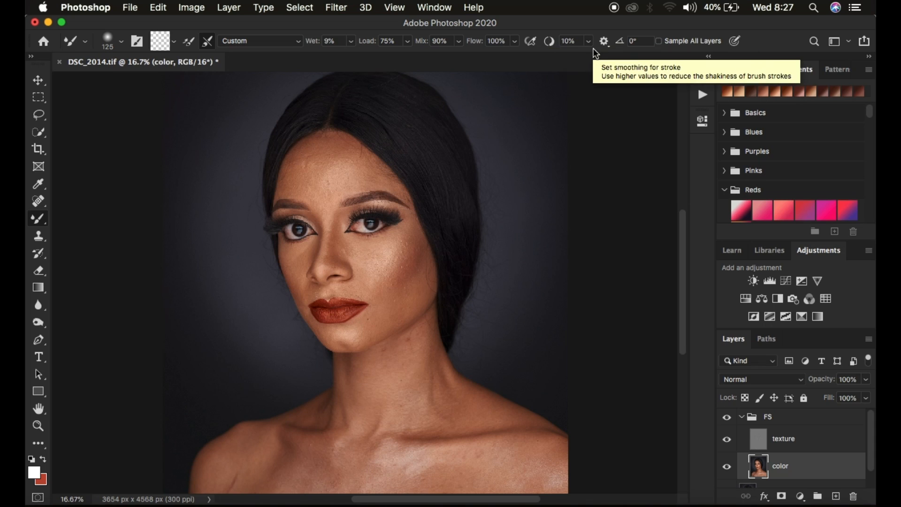
Step: Try a Mixer Brush stroke on the forehead with Sample All Layers on, undo it and turn the option off
left_click(660, 41)
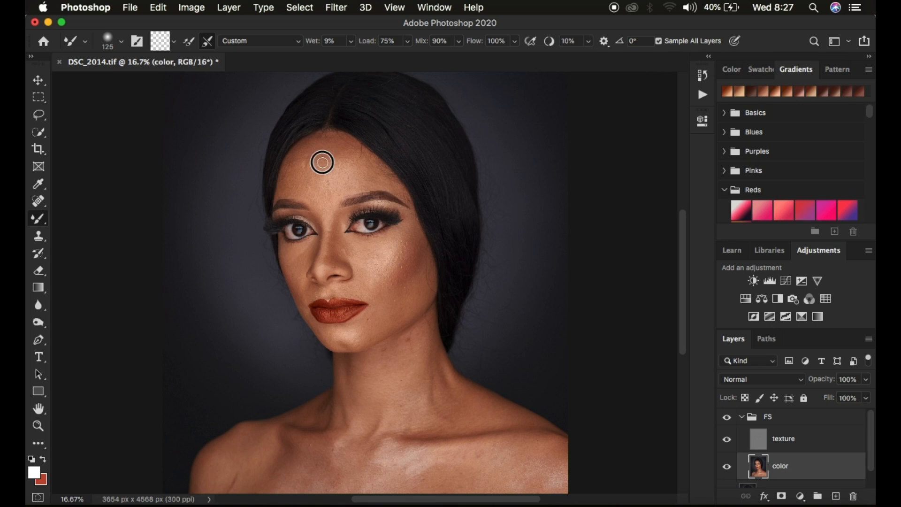
mouse_move(323, 163)
left_mouse_down()
mouse_move(328, 186)
mouse_move(320, 158)
mouse_move(336, 155)
mouse_move(323, 180)
mouse_move(321, 163)
mouse_move(331, 185)
mouse_move(321, 158)
mouse_move(320, 182)
mouse_move(338, 174)
mouse_move(320, 160)
mouse_move(329, 176)
mouse_move(333, 155)
mouse_move(332, 184)
mouse_move(327, 160)
left_mouse_up()
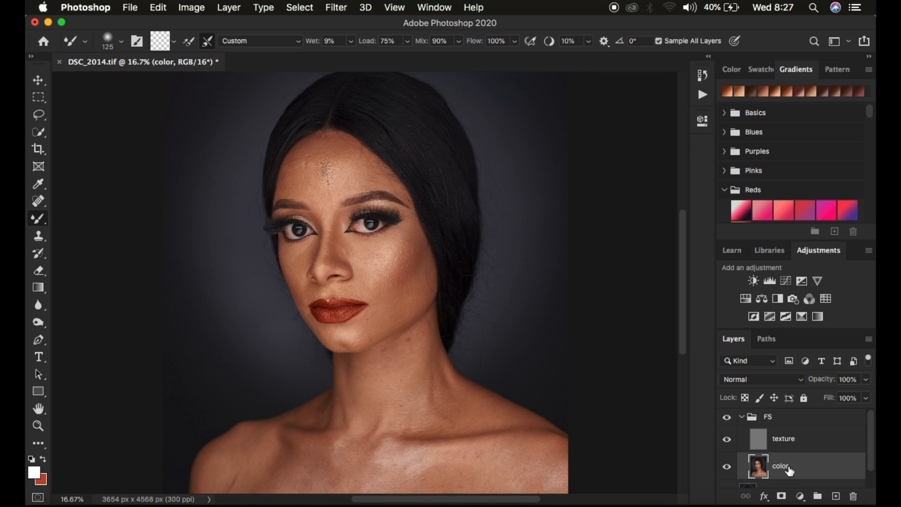
key("super+z")
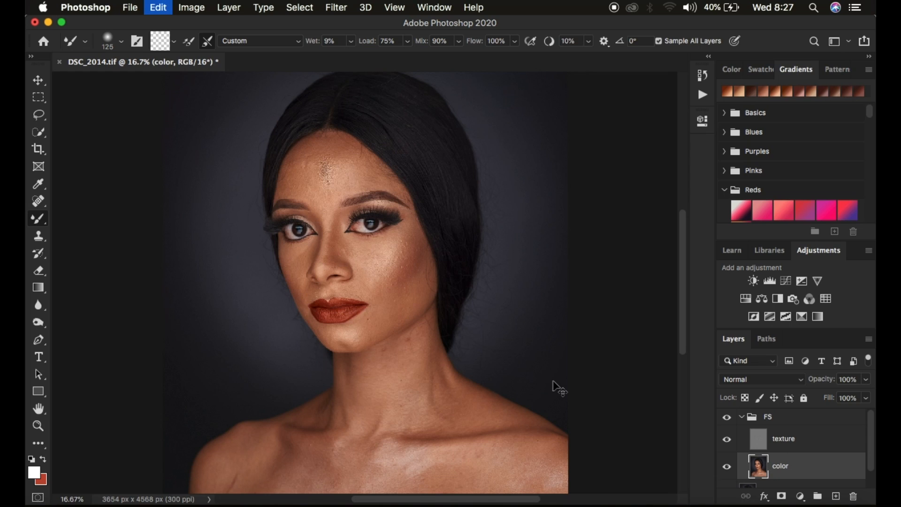
left_click(659, 42)
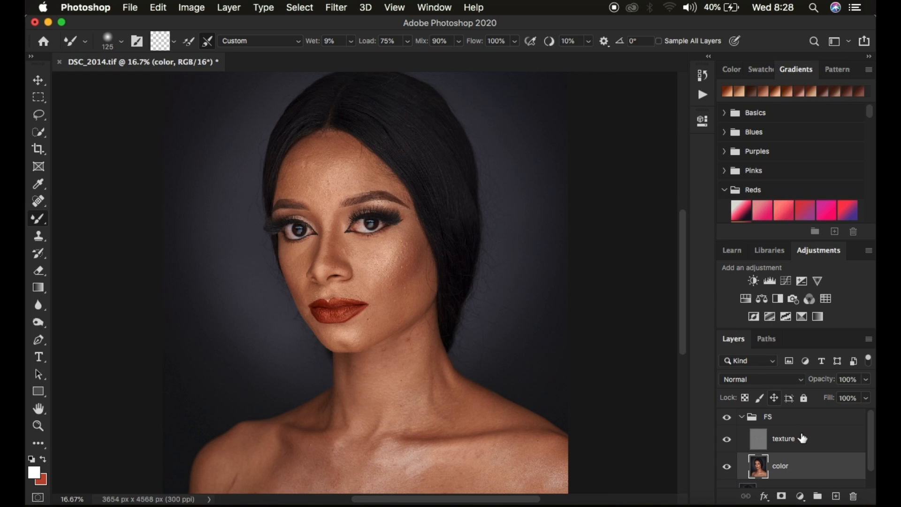
Step: Hide the texture layer to inspect the cheek's skin tones on the color layer alone
left_click(728, 441)
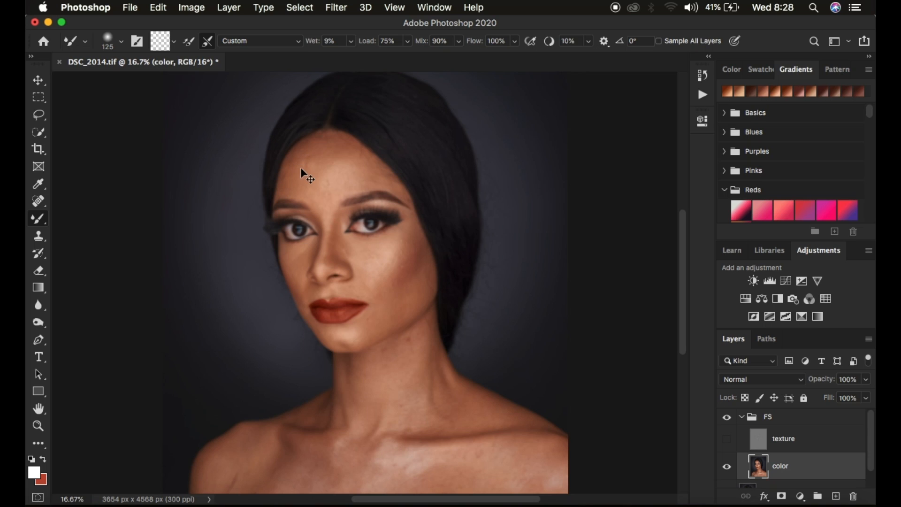
key("super+plus")
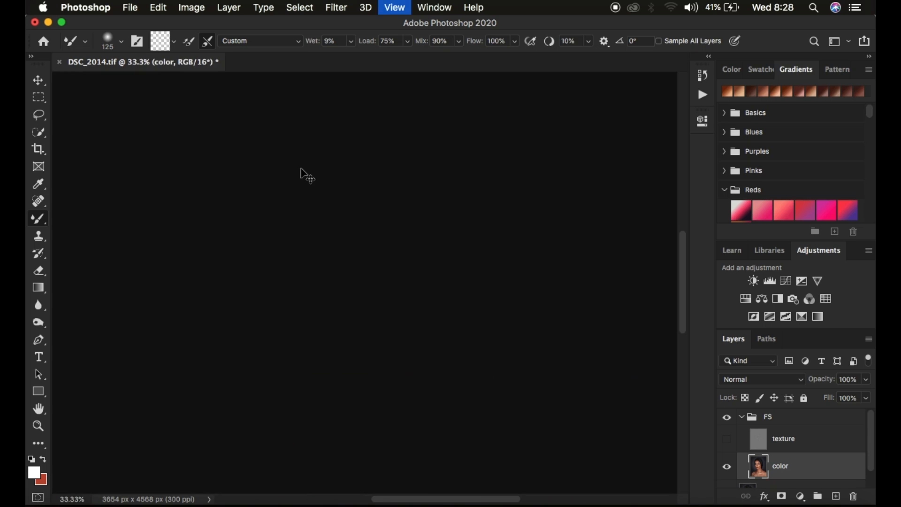
key("super+plus")
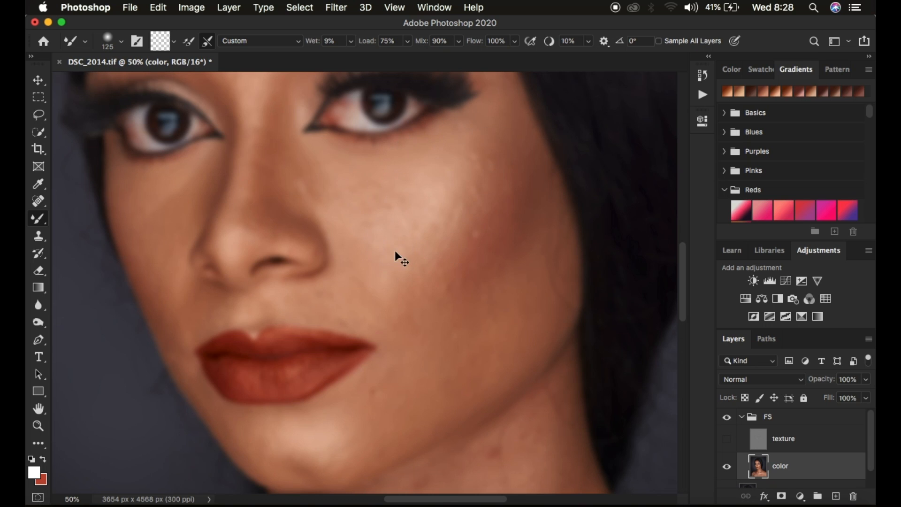
Step: Blend the uneven tones on the image-left side of the forehead on the color layer with an enlarged Mixer Brush
key("super+plus")
key("super+minus")
key("super+minus")
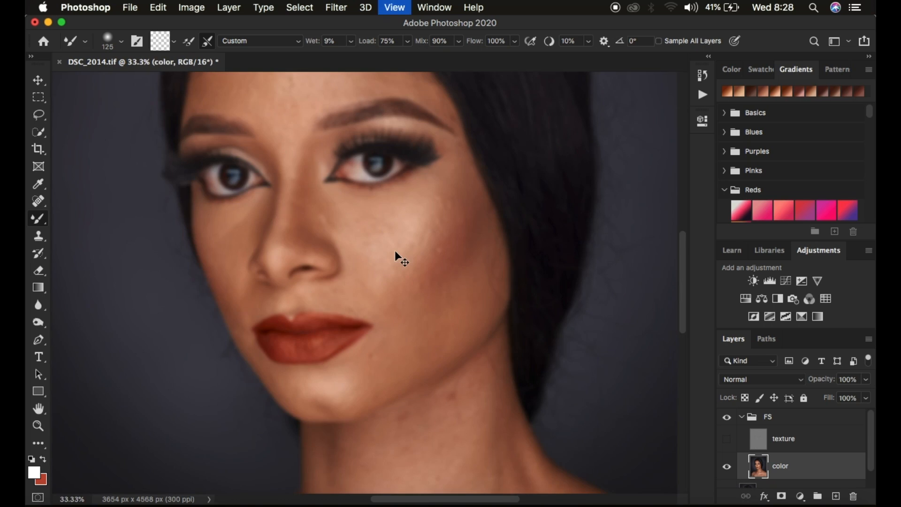
key("super+minus")
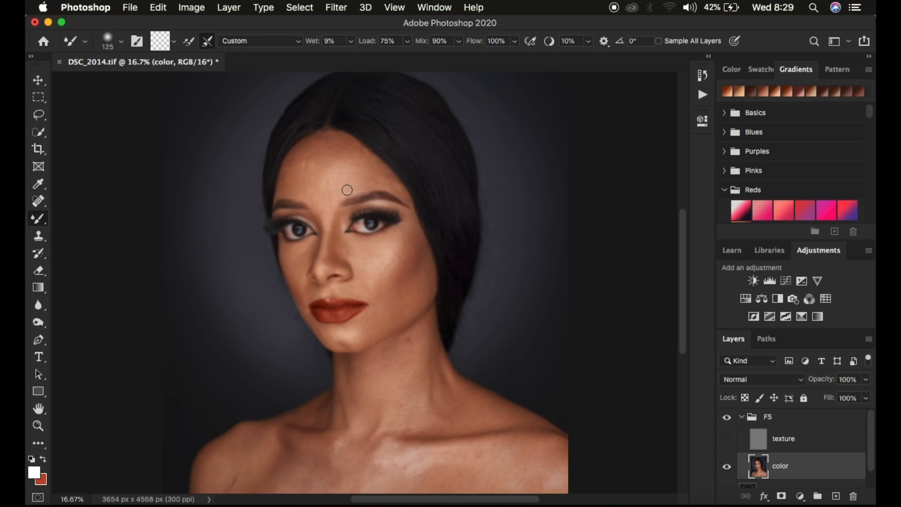
key("bracketright")
key("bracketright")
key("bracketright")
key("bracketright")
key("bracketright")
key("bracketright")
key("bracketright")
key("bracketleft")
key("bracketleft")
key("bracketleft")
key("bracketleft")
key("bracketleft")
key("bracketright")
key("bracketright")
key("bracketright")
key("bracketright")
key("bracketright")
key("bracketleft")
key("bracketleft")
key("bracketleft")
key("bracketleft")
key("bracketright")
key("bracketright")
key("bracketright")
key("bracketright")
key("bracketright")
key("bracketleft")
key("bracketleft")
key("bracketleft")
key("bracketleft")
left_click_drag(310, 166, 312, 160)
key("bracketleft")
key("bracketright")
mouse_move(300, 153)
left_mouse_down()
mouse_move(311, 155)
mouse_move(292, 171)
mouse_move(301, 162)
left_mouse_up()
mouse_move(297, 171)
left_mouse_down()
mouse_move(291, 162)
mouse_move(290, 188)
mouse_move(300, 190)
mouse_move(290, 183)
mouse_move(292, 163)
mouse_move(327, 141)
mouse_move(312, 187)
mouse_move(298, 181)
mouse_move(294, 191)
left_mouse_up()
mouse_move(316, 150)
left_mouse_down()
mouse_move(308, 149)
mouse_move(330, 134)
mouse_move(297, 153)
mouse_move(290, 176)
mouse_move(300, 178)
left_mouse_up()
Step: Smooth the centre of the forehead from between the brows up to the hairline, enlarging the Mixer Brush to 250 px
key("bracketright")
key("bracketright")
key("bracketleft")
key("bracketleft")
left_click(337, 186)
mouse_move(338, 187)
left_mouse_down()
mouse_move(328, 177)
mouse_move(333, 183)
mouse_move(299, 185)
mouse_move(310, 193)
mouse_move(318, 183)
left_mouse_up()
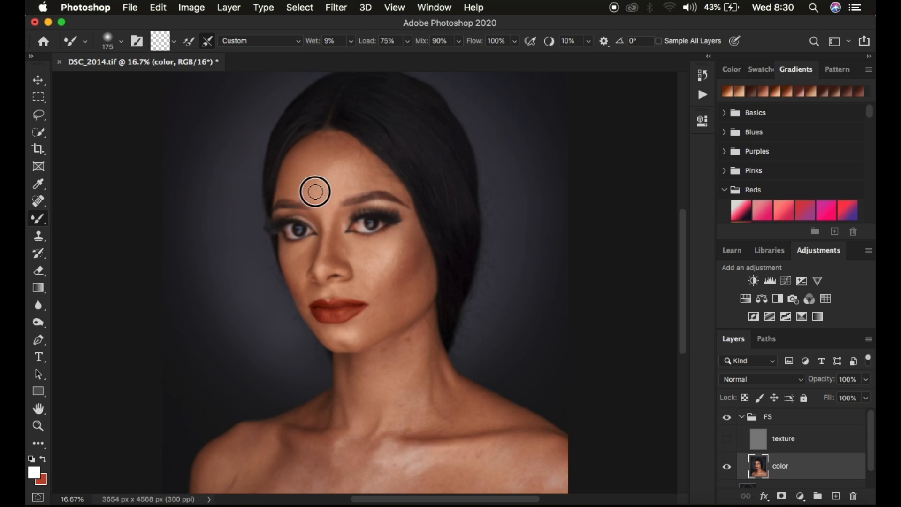
key("bracketright")
left_click_drag(313, 185, 322, 163)
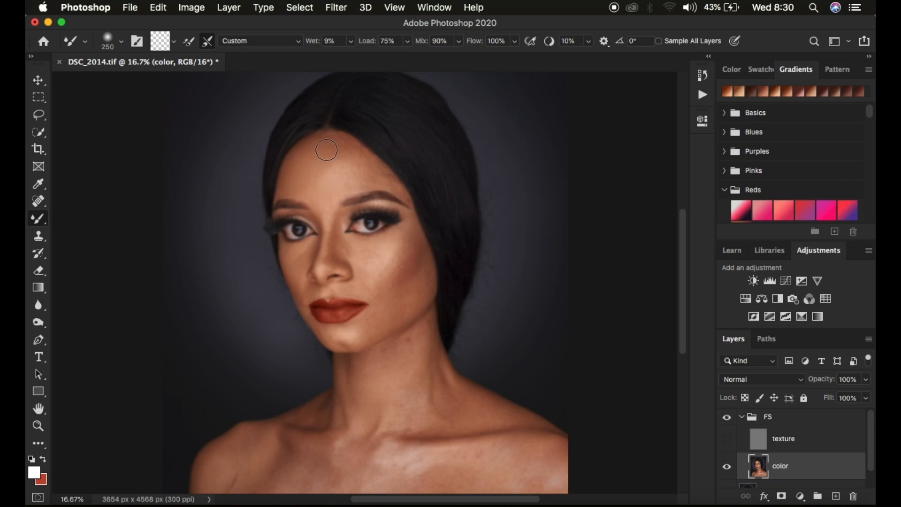
mouse_move(327, 149)
left_mouse_down()
mouse_move(358, 166)
mouse_move(339, 152)
mouse_move(327, 156)
mouse_move(343, 153)
mouse_move(326, 170)
mouse_move(335, 148)
mouse_move(317, 149)
mouse_move(306, 173)
mouse_move(310, 182)
mouse_move(331, 173)
left_mouse_up()
Step: Blend the whole forehead from brow to brow with broad Mixer Brush strokes, reducing the brush to 175 px
key("bracketleft")
mouse_move(350, 165)
left_mouse_down()
mouse_move(350, 185)
mouse_move(347, 155)
mouse_move(332, 143)
mouse_move(322, 155)
mouse_move(324, 167)
mouse_move(335, 149)
mouse_move(336, 162)
mouse_move(322, 193)
mouse_move(296, 196)
left_mouse_up()
mouse_move(327, 145)
left_mouse_down()
mouse_move(320, 143)
mouse_move(362, 157)
mouse_move(384, 180)
left_mouse_up()
mouse_move(367, 181)
left_mouse_down()
mouse_move(374, 165)
mouse_move(381, 178)
mouse_move(361, 175)
mouse_move(393, 182)
mouse_move(404, 198)
mouse_move(358, 165)
mouse_move(362, 177)
mouse_move(370, 180)
mouse_move(364, 157)
mouse_move(382, 181)
mouse_move(328, 147)
mouse_move(321, 175)
mouse_move(308, 176)
left_mouse_up()
key("bracketleft")
key("bracketleft")
key("bracketleft")
key("bracketleft")
key("bracketleft")
Step: Show the texture layer, toggle the FS group to compare the forehead before and after, and hide the texture layer again
left_click(727, 441)
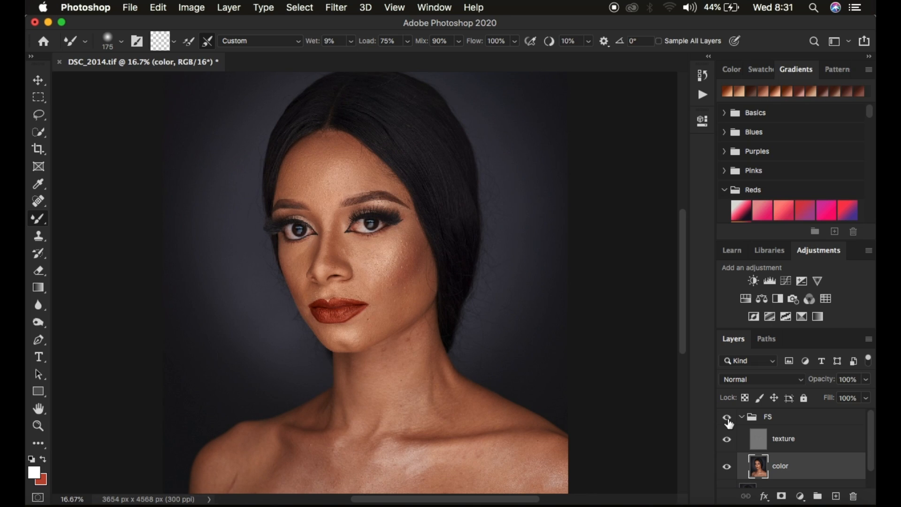
key("super+plus")
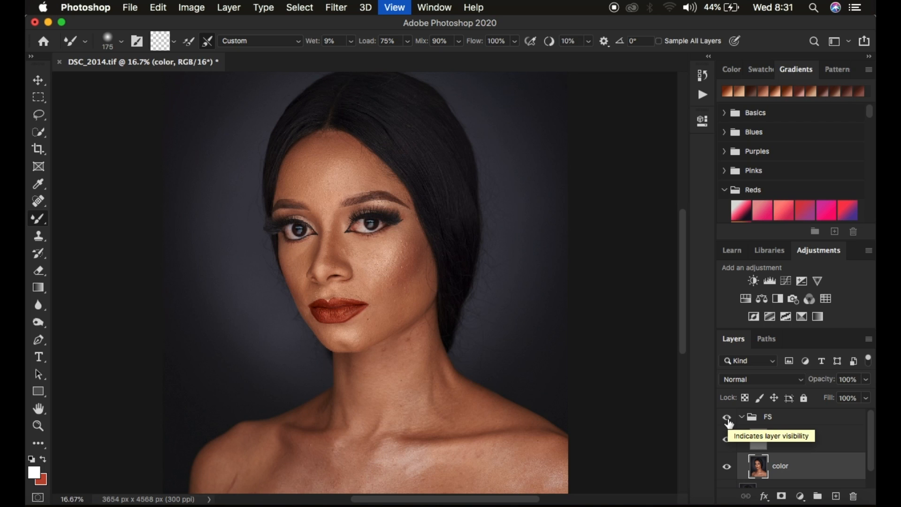
key("super+plus")
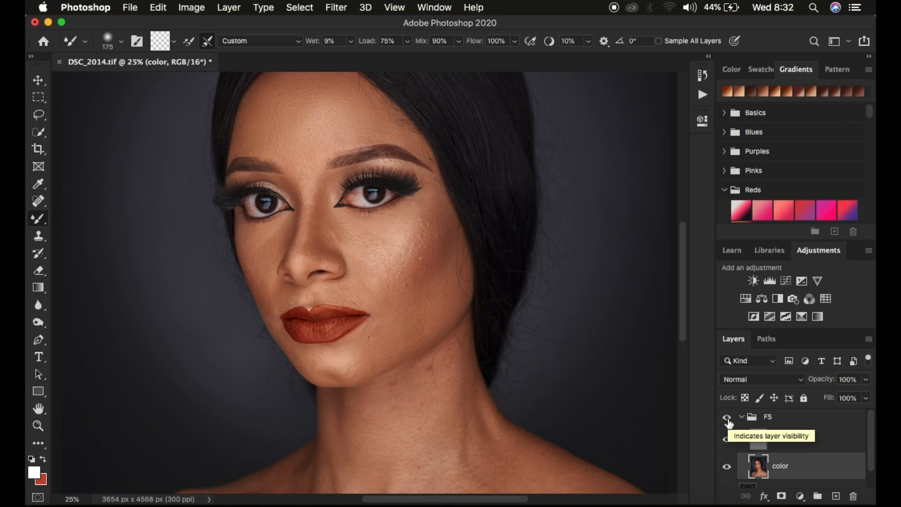
left_click(728, 420)
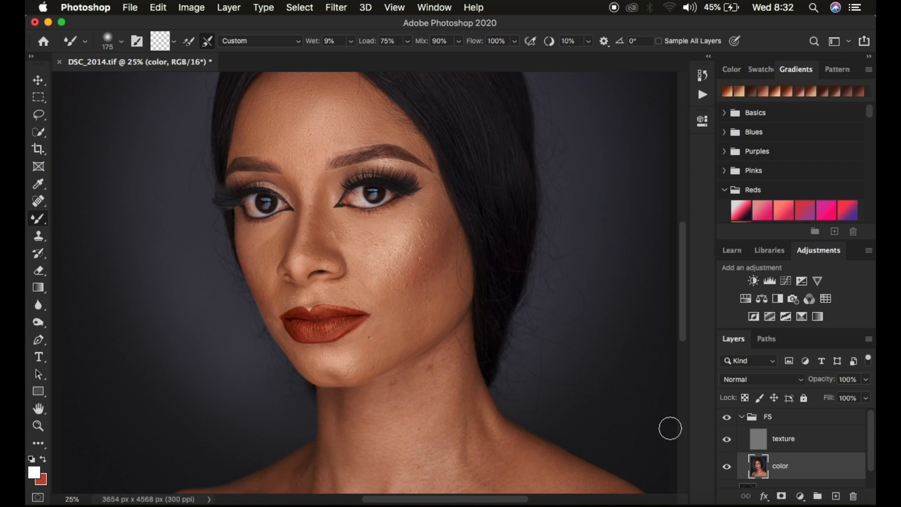
left_click(729, 442)
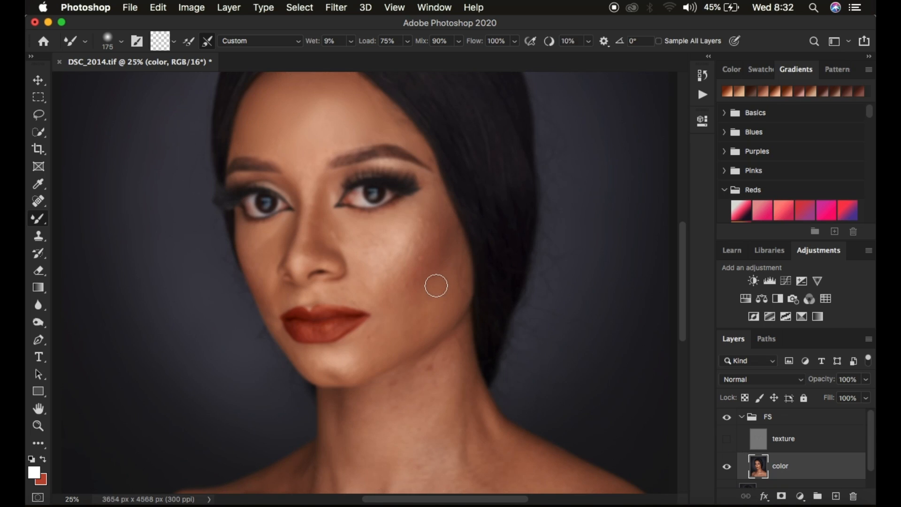
Step: Blend the tones from the nose bridge to the forehead and along the image-right cheekbone and jaw, ending at a 150 px brush
key("super+minus")
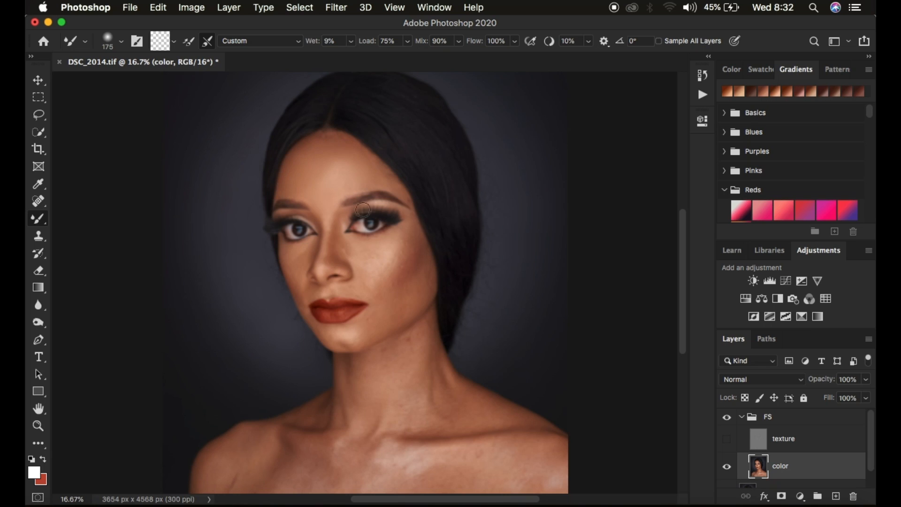
mouse_move(339, 229)
left_mouse_down()
mouse_move(332, 254)
mouse_move(330, 200)
mouse_move(302, 187)
left_mouse_up()
left_click_drag(404, 262, 407, 261)
key("bracketright")
key("bracketright")
left_click_drag(416, 289, 390, 313)
key("bracketleft")
key("bracketleft")
key("bracketleft")
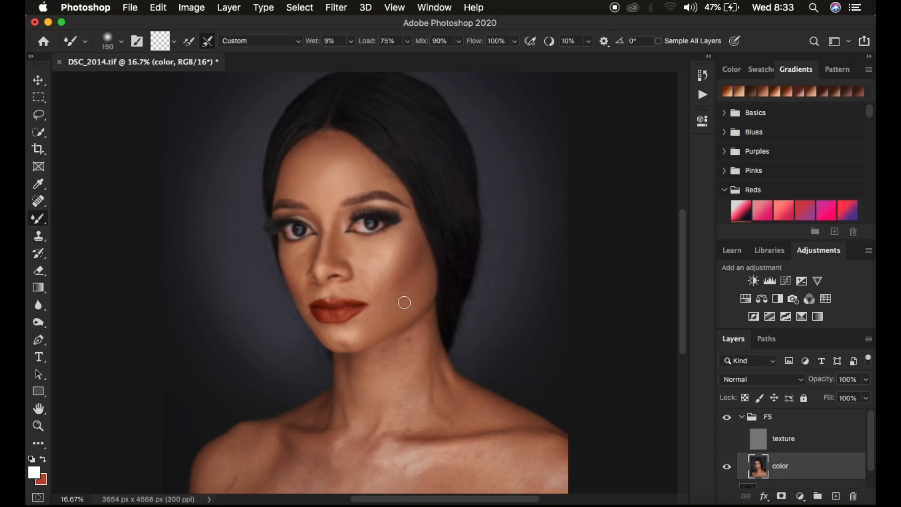
Step: Smooth the image-right cheek below the eye and the skin beside the mouth, ending with a 125 px Mixer Brush
mouse_move(391, 249)
left_mouse_down()
mouse_move(359, 252)
mouse_move(391, 242)
mouse_move(378, 288)
mouse_move(395, 276)
left_mouse_up()
key("bracketright")
key("bracketright")
mouse_move(379, 316)
left_mouse_down()
mouse_move(300, 260)
mouse_move(352, 289)
mouse_move(368, 279)
left_mouse_up()
key("bracketleft")
key("bracketleft")
key("bracketleft")
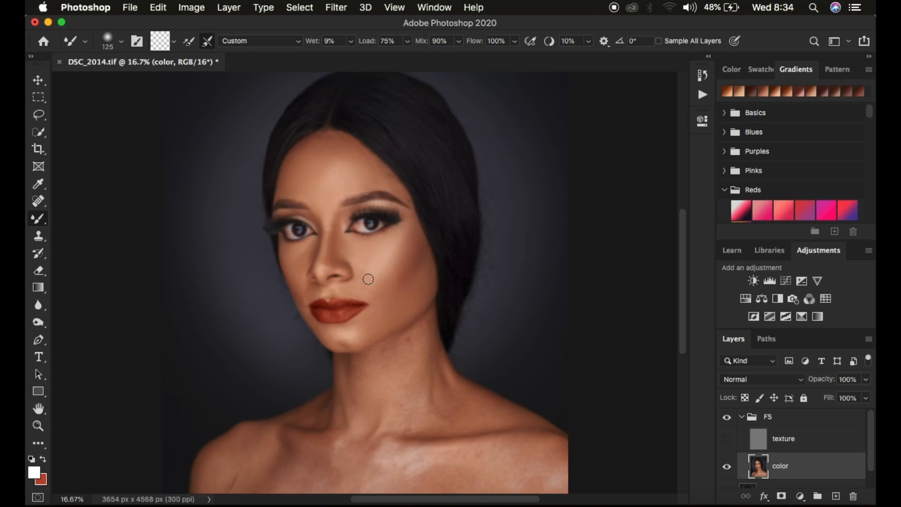
Step: Even out the skin beside the nose, the image-left cheek and the area next to the mouth with varying Mixer Brush sizes
left_click(368, 279)
key("bracketright")
key("bracketright")
left_click_drag(298, 260, 305, 258)
left_click_drag(383, 307, 378, 315)
key("bracketleft")
key("bracketleft")
key("bracketright")
key("bracketright")
key("bracketright")
key("bracketright")
key("bracketright")
key("bracketleft")
key("bracketleft")
key("bracketleft")
key("bracketleft")
left_click_drag(370, 274, 376, 285)
Step: Touch up the forehead above the brow and along its edge, the chin and both jawlines with the 150 px Mixer Brush
left_click(351, 189)
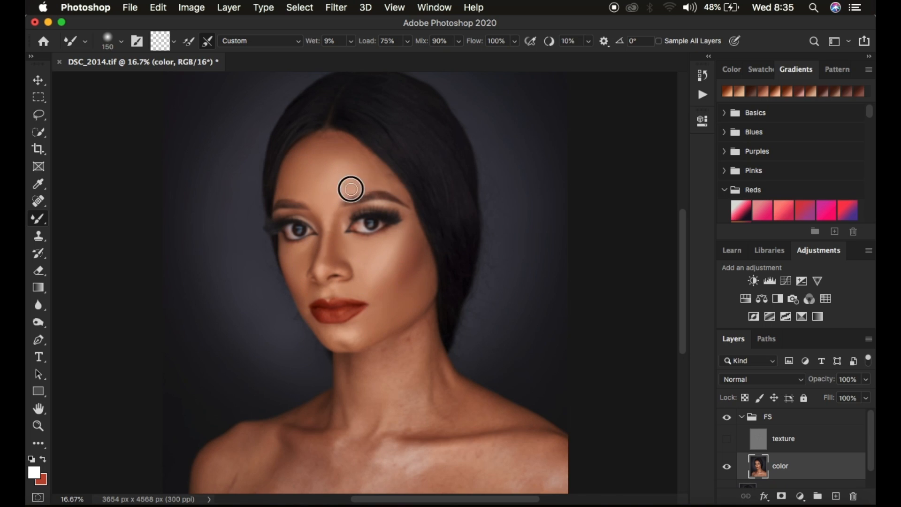
left_click_drag(351, 189, 377, 180)
left_click(288, 164)
left_click_drag(350, 331, 388, 330)
left_click_drag(302, 289, 323, 333)
left_click(376, 337)
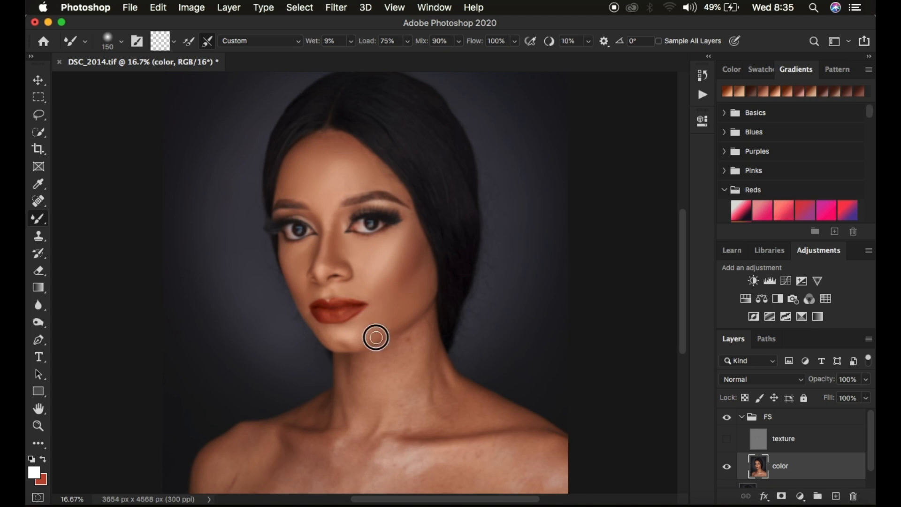
left_click(305, 148)
Step: Enlarge the Mixer Brush to 300 px and blend the skin tones on the neck, collarbone and chest
key("bracketright")
key("bracketright")
key("bracketright")
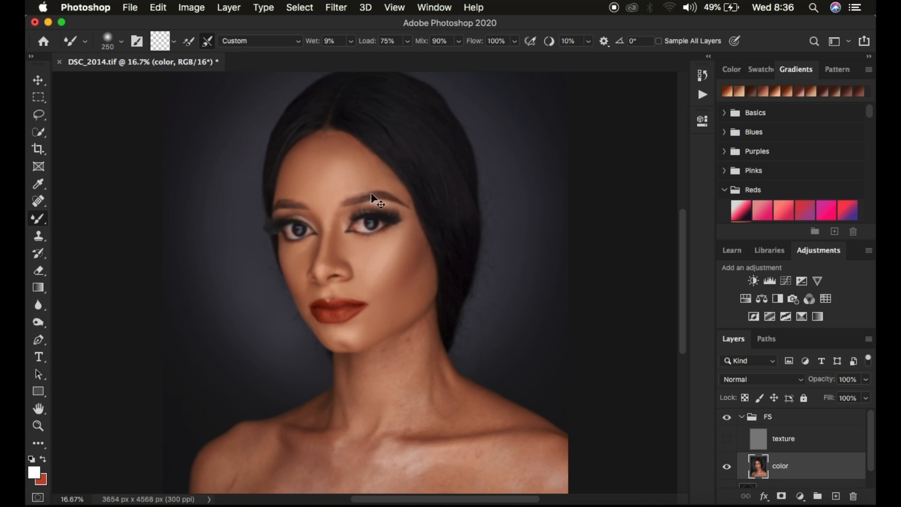
key("super+minus")
key("bracketright")
mouse_move(395, 349)
left_mouse_down()
mouse_move(400, 337)
mouse_move(397, 378)
left_mouse_up()
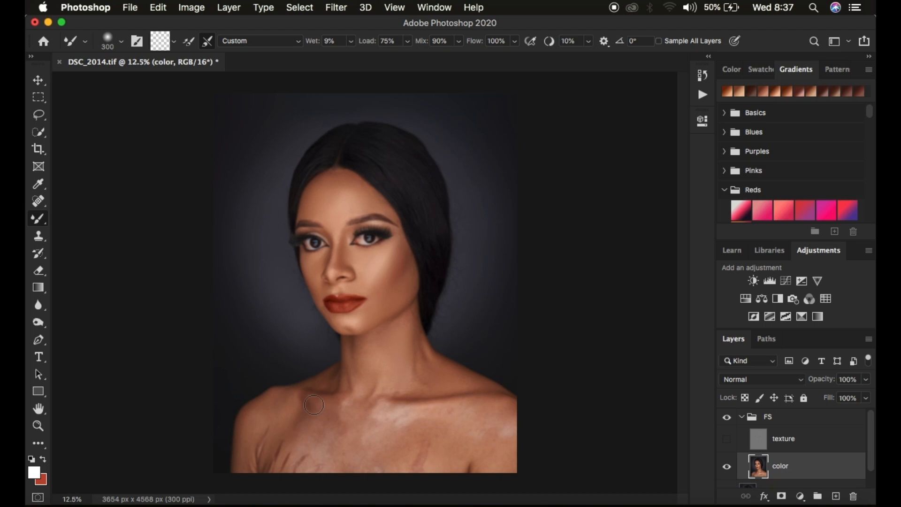
left_click_drag(409, 393, 411, 402)
left_click_drag(320, 461, 343, 431)
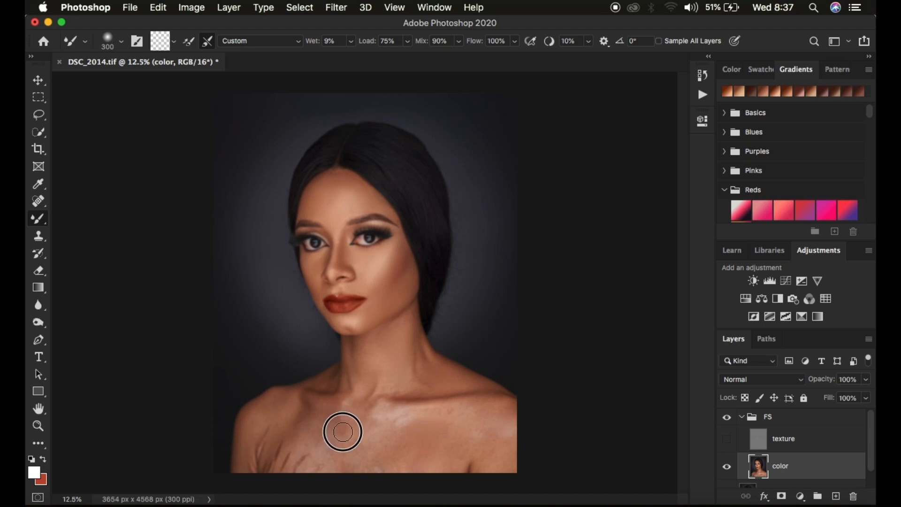
left_click_drag(483, 421, 474, 405)
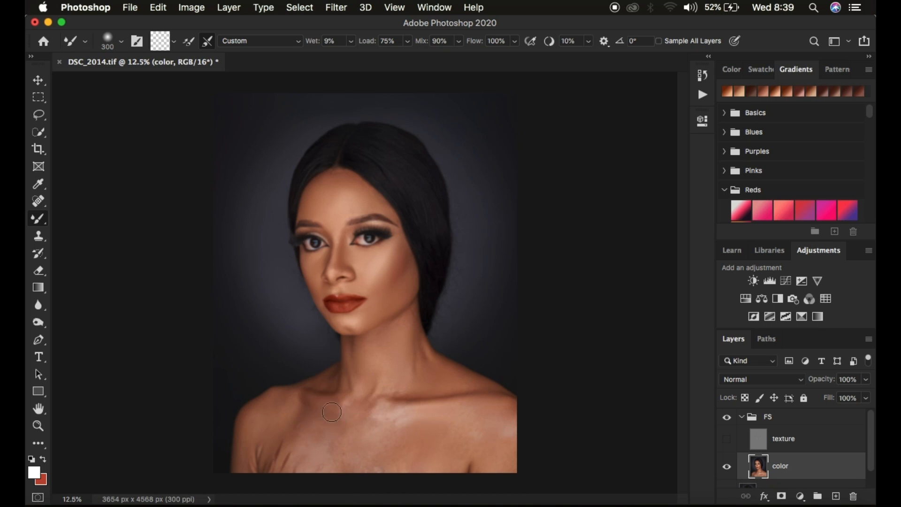
Step: Enlarge the Mixer Brush to 1000 px and blend the broad tones of the chest
key("bracketright")
key("bracketright")
key("bracketright")
key("bracketright")
key("bracketright")
key("bracketright")
key("bracketright")
right_click(466, 505)
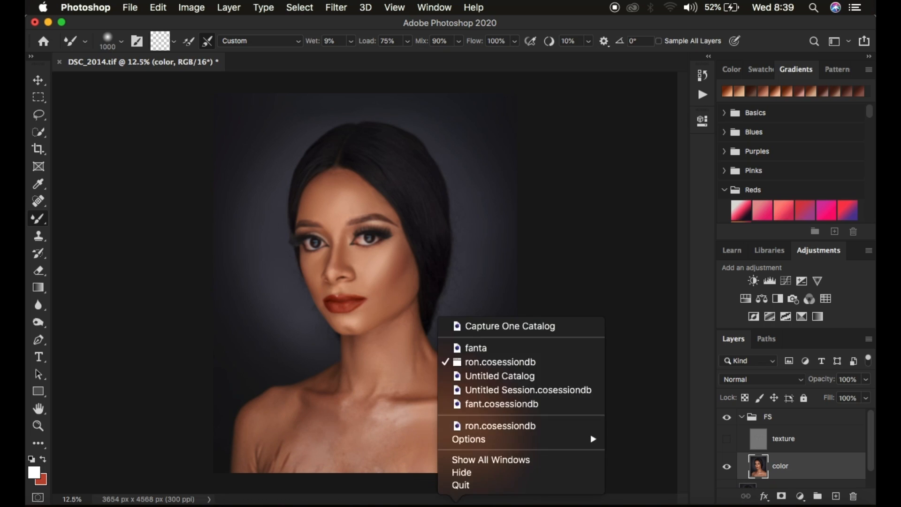
left_click(488, 505)
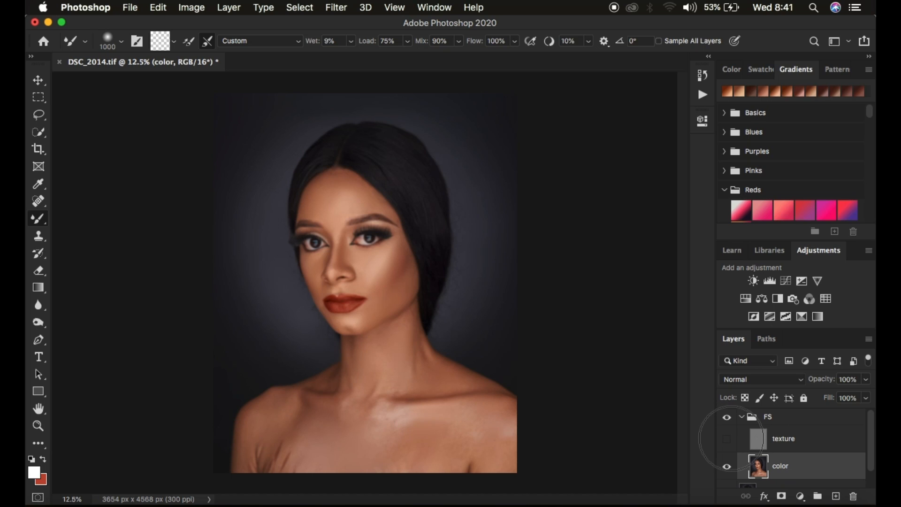
Step: Show the texture layer and switch the FS group off to compare the chest with the unretouched image
left_click(726, 441)
left_click(727, 439)
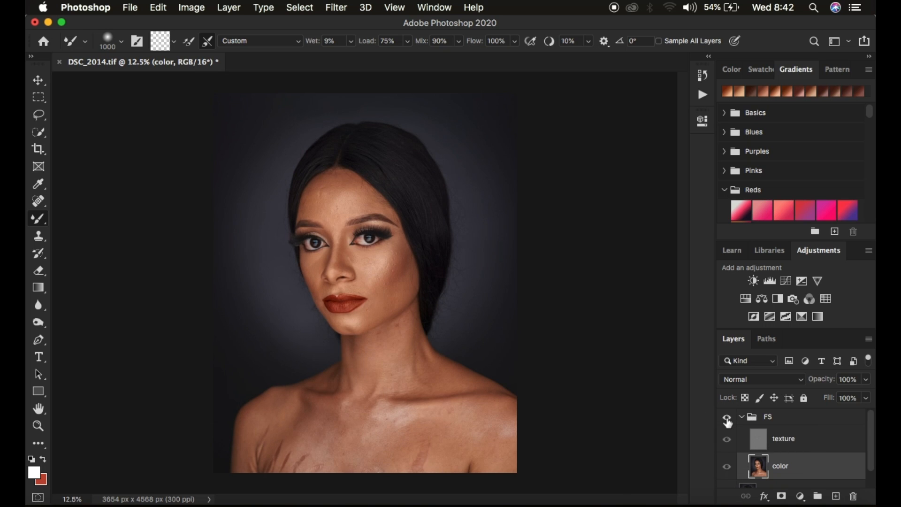
Step: With the texture layer hidden, smooth the chest and shoulder from a 300 px Mixer Brush, enlarging it to 700 px
key("bracketleft")
key("bracketleft")
key("bracketleft")
key("bracketleft")
key("bracketleft")
key("bracketleft")
key("bracketleft")
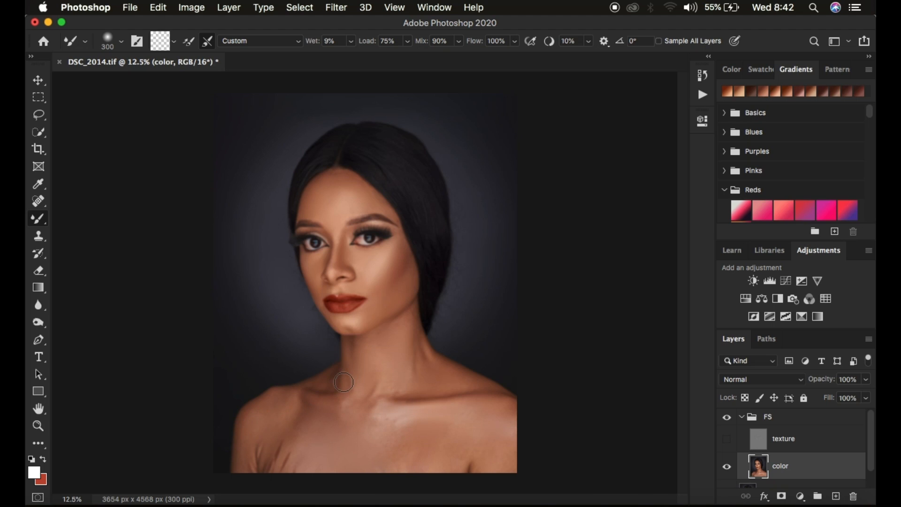
left_click(394, 424)
left_click(413, 452)
left_click(275, 412)
key("bracketleft")
key("bracketleft")
key("bracketleft")
key("bracketleft")
key("bracketleft")
key("bracketleft")
key("bracketright")
key("bracketright")
key("bracketright")
key("bracketright")
key("bracketright")
key("bracketright")
key("bracketright")
key("bracketright")
key("bracketright")
key("bracketright")
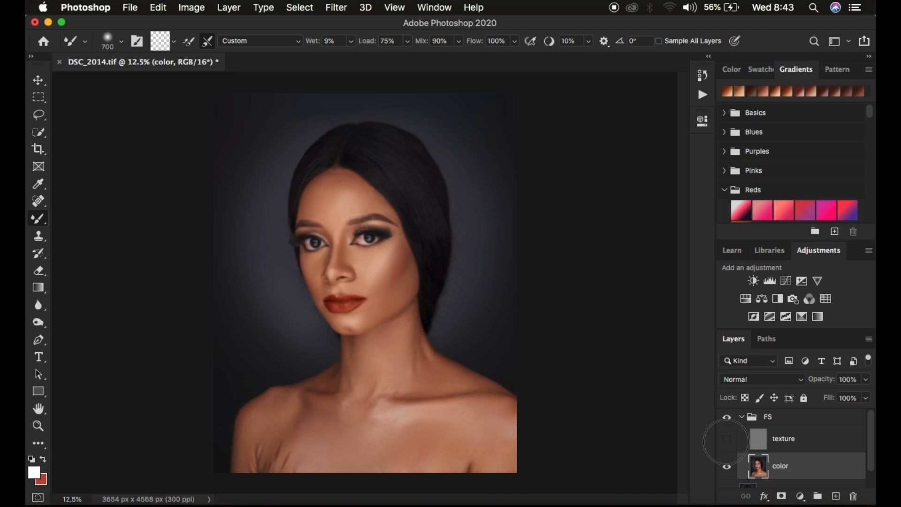
Step: Turn the texture layer back on and toggle the FS group off and on to compare the retouched skin
left_click(727, 439)
left_click(727, 422)
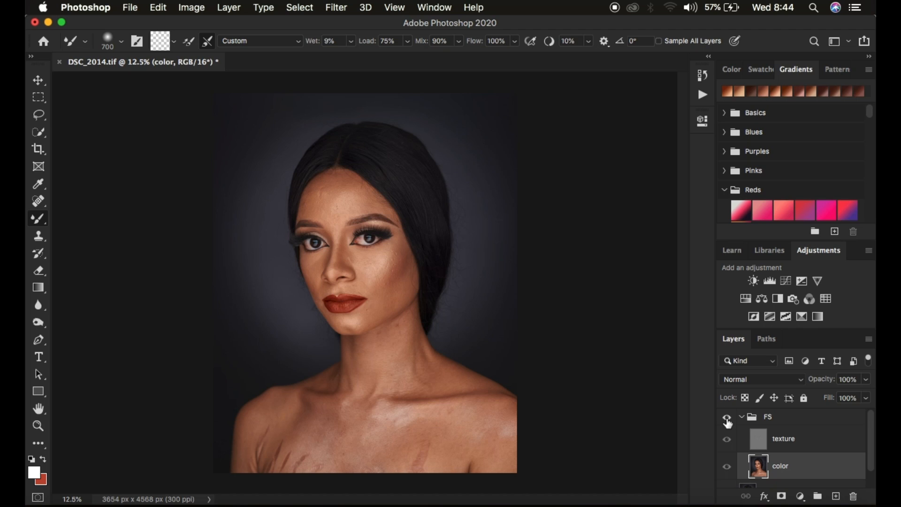
left_click(727, 421)
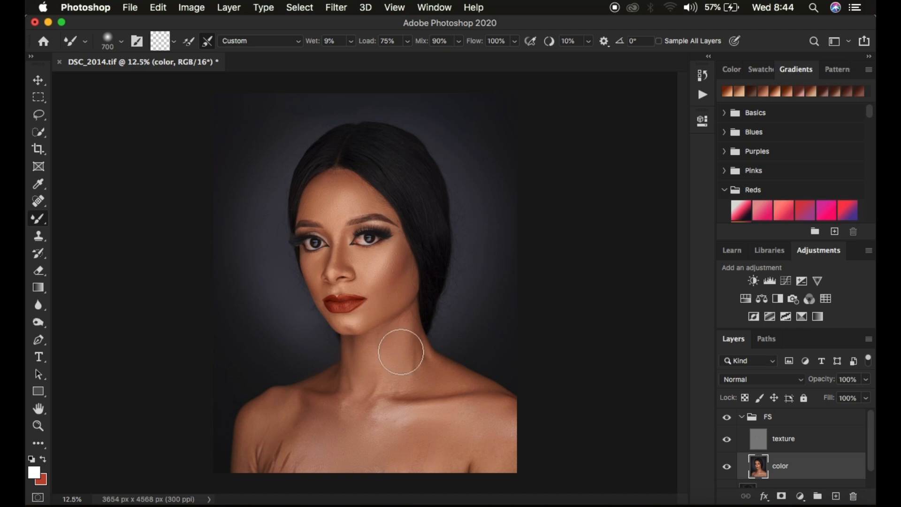
key("super+plus")
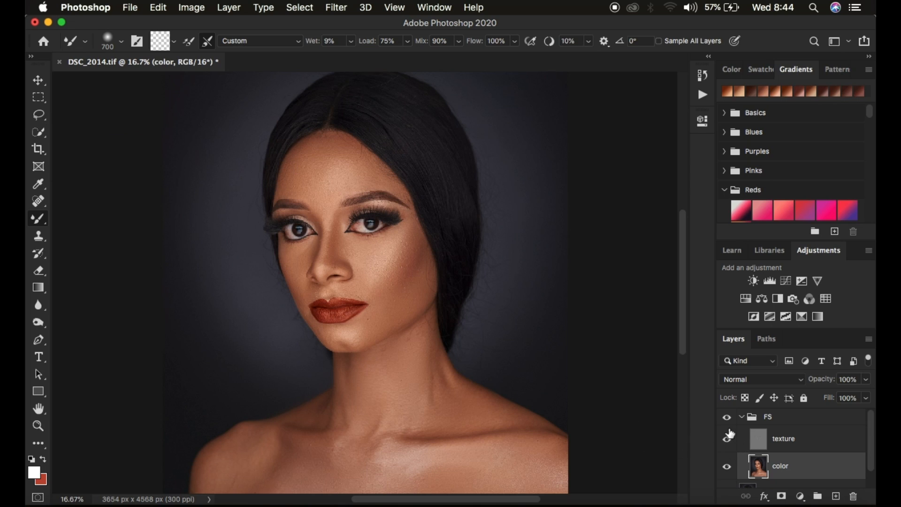
Step: Select the forehead down to the nose bridge on the color layer with the Lasso tool, using a 22 px feather
left_click(40, 119)
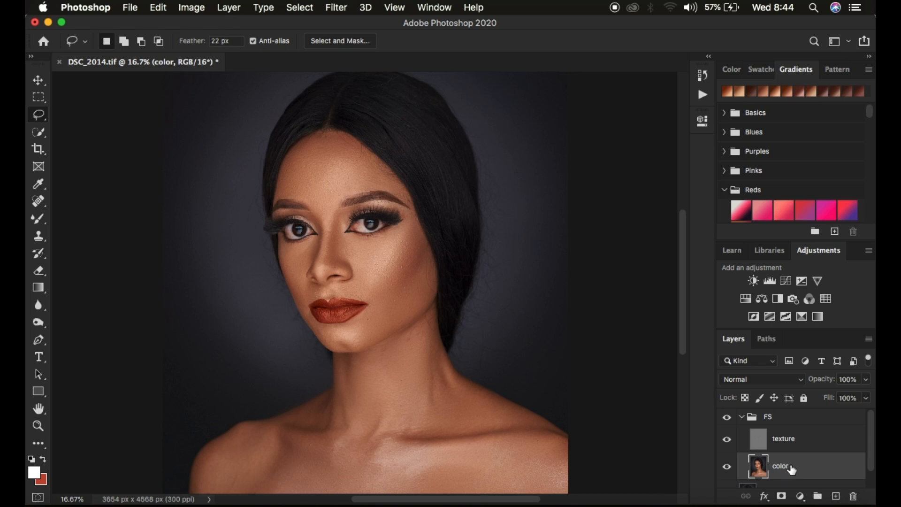
left_click(292, 151)
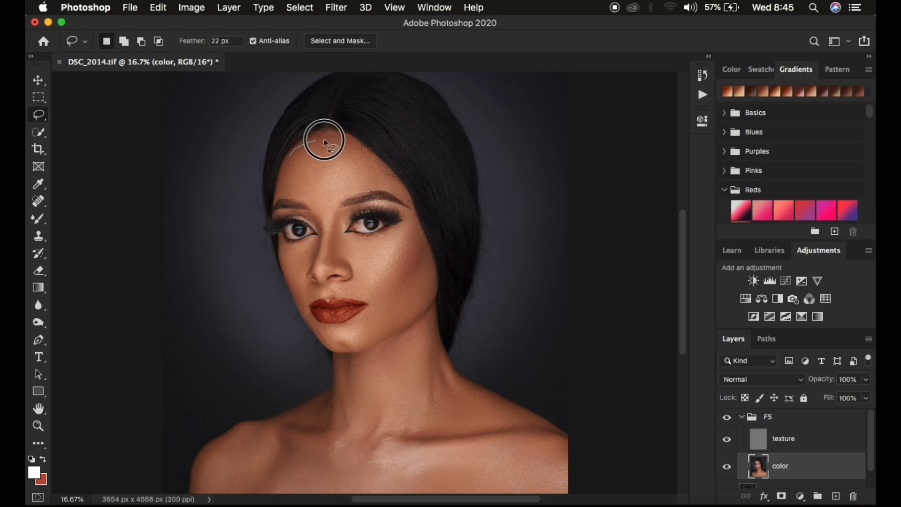
left_click_drag(324, 141, 351, 144)
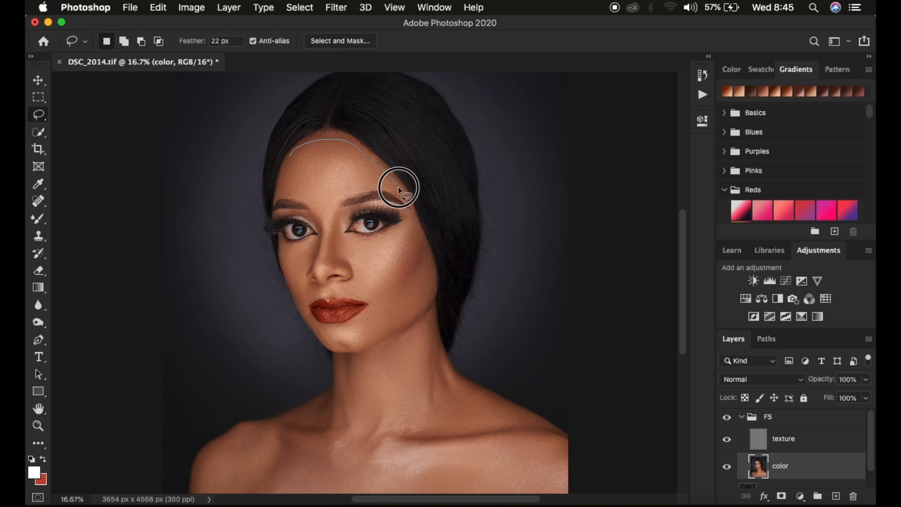
mouse_move(384, 189)
left_mouse_down()
mouse_move(353, 188)
mouse_move(330, 207)
mouse_move(308, 206)
mouse_move(283, 169)
mouse_move(295, 150)
left_mouse_up()
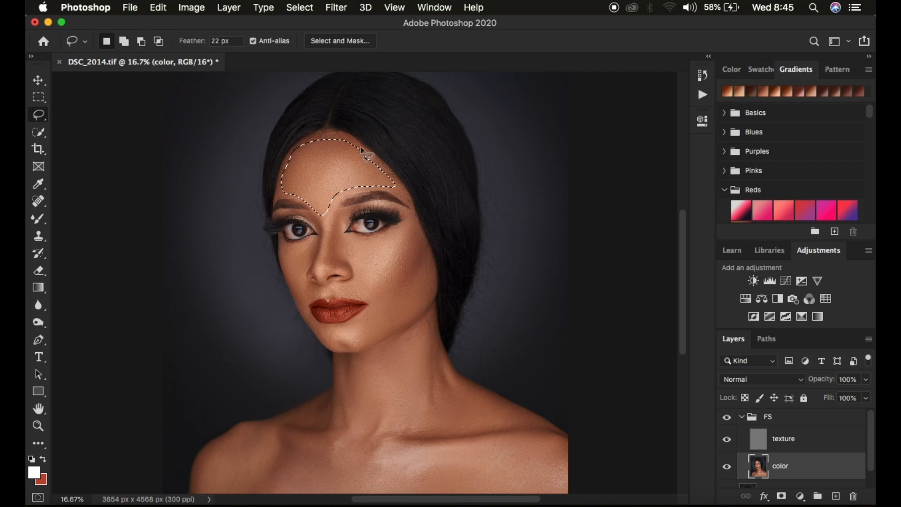
Step: Apply a Gaussian Blur with a 21 px radius to the selected forehead on the color layer
left_click(340, 8)
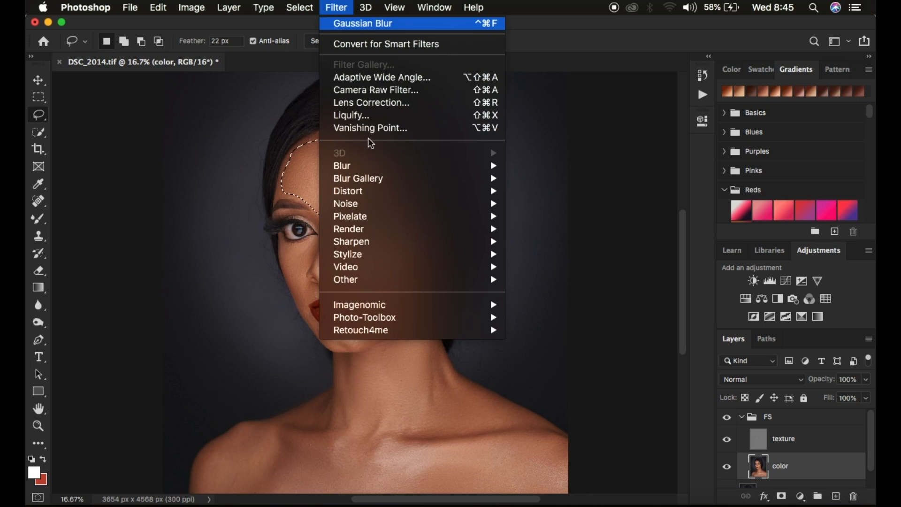
mouse_move(406, 172)
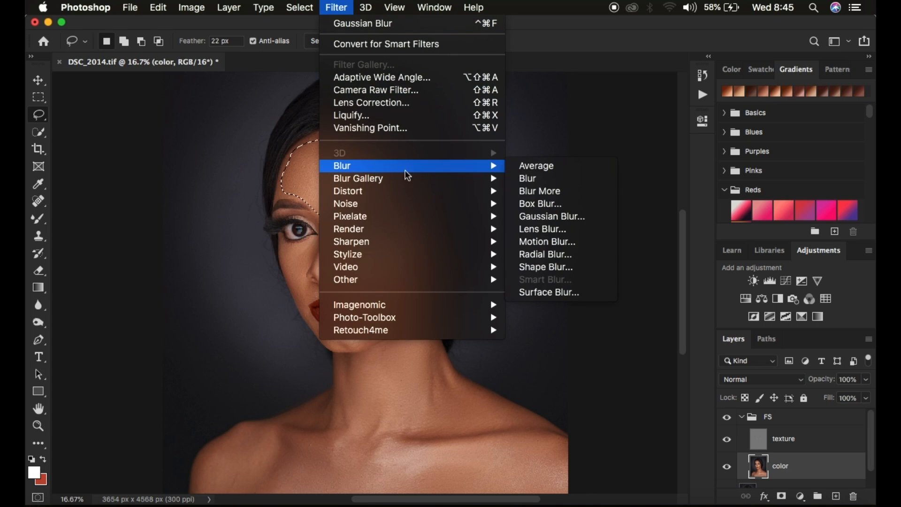
left_click(566, 216)
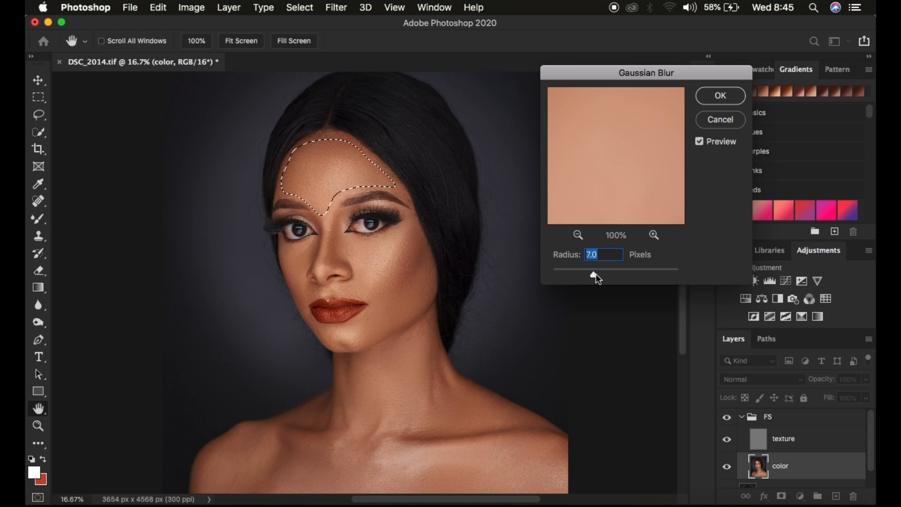
left_click_drag(594, 275, 612, 280)
type("7")
key("BackSpace")
type("21")
left_click(719, 96)
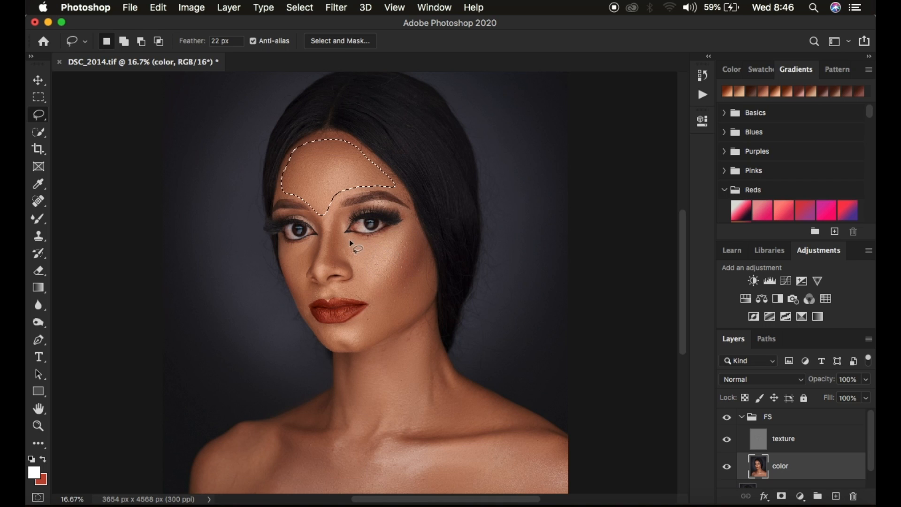
Step: Lasso the cheek below the model's left eye and the outer cheek beside it, repeating the Gaussian Blur on each area
mouse_move(345, 238)
left_mouse_down()
mouse_move(362, 279)
mouse_move(370, 279)
mouse_move(401, 235)
mouse_move(355, 238)
left_mouse_up()
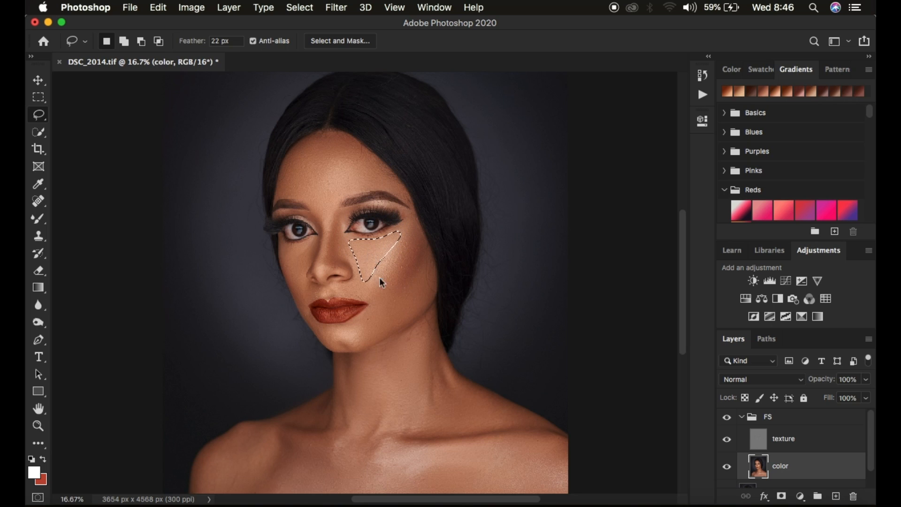
right_click(368, 251)
left_click(426, 445)
mouse_move(404, 233)
left_mouse_down()
mouse_move(379, 276)
mouse_move(383, 295)
mouse_move(411, 274)
mouse_move(423, 229)
mouse_move(414, 257)
left_mouse_up()
right_click(413, 253)
left_click(460, 448)
Step: Lasso the model's left jawline from the outer cheek to the chin and repeat the Gaussian Blur on it
left_click_drag(423, 272, 350, 339)
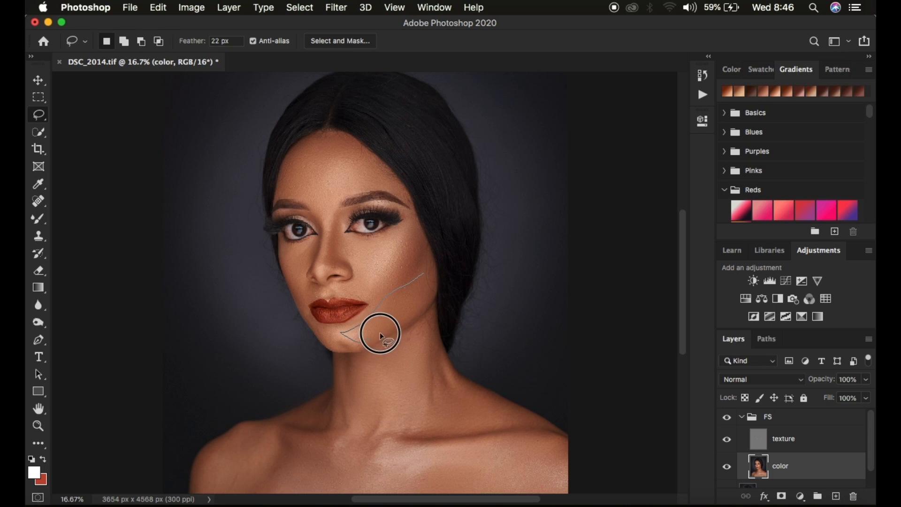
left_click_drag(420, 304, 430, 275)
left_click_drag(400, 302, 401, 302)
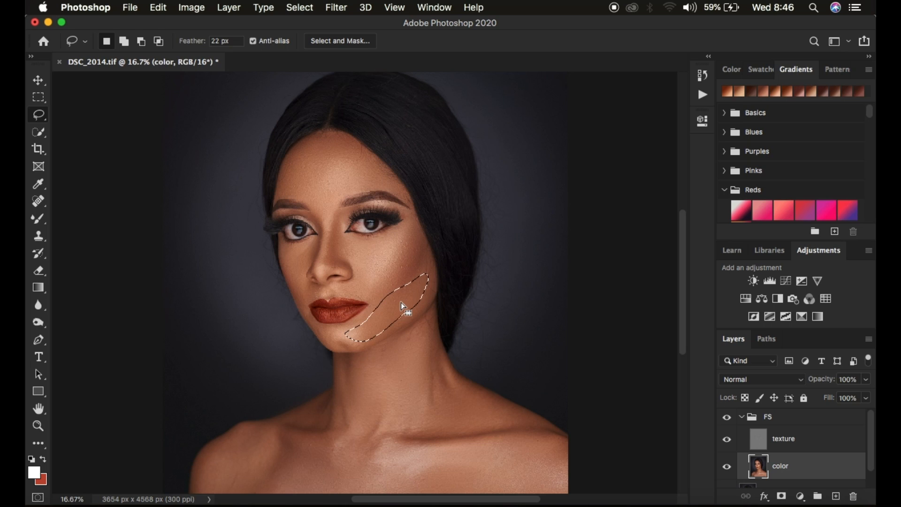
right_click(403, 315)
left_click(451, 454)
Step: Lasso the model's right cheek and the skin between nose and upper lip, repeating the Gaussian Blur on each
mouse_move(284, 246)
left_mouse_down()
mouse_move(311, 246)
mouse_move(305, 301)
mouse_move(285, 254)
left_mouse_up()
right_click(299, 279)
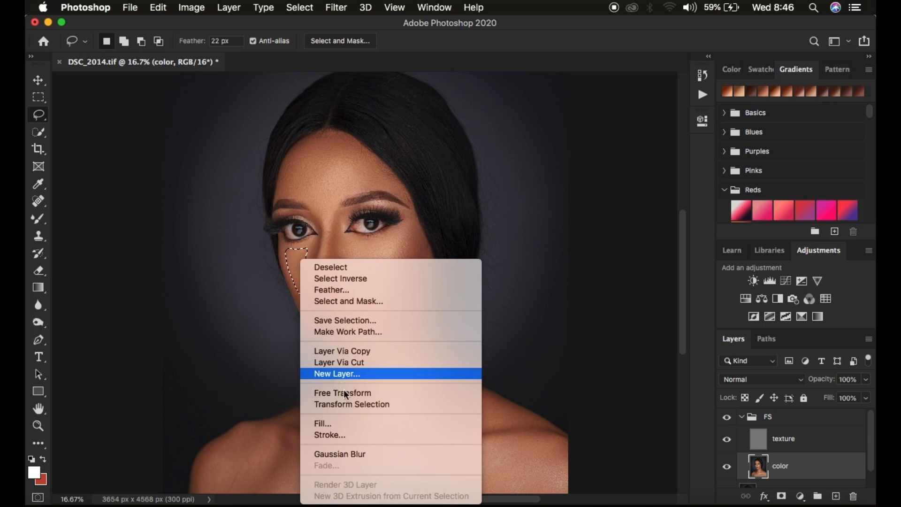
left_click(362, 454)
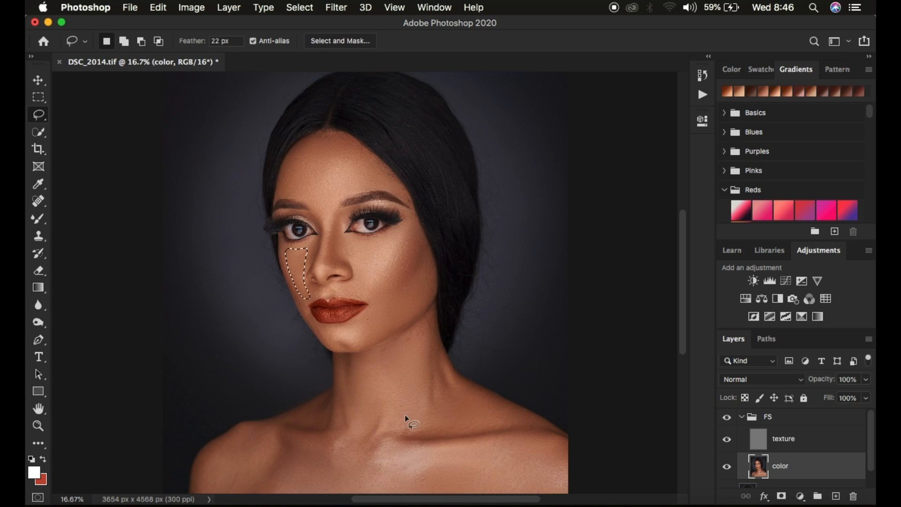
left_click(359, 281)
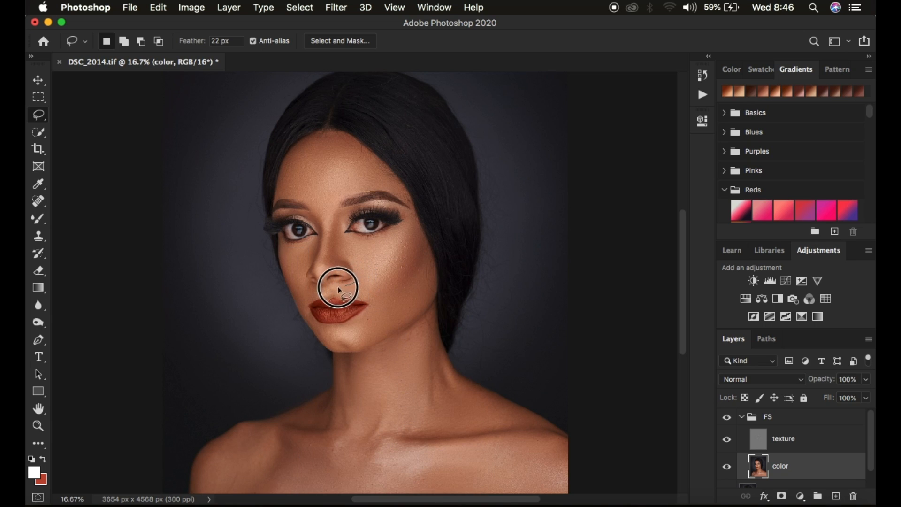
mouse_move(339, 289)
left_mouse_down()
mouse_move(373, 295)
mouse_move(361, 265)
mouse_move(368, 287)
left_mouse_up()
right_click(368, 285)
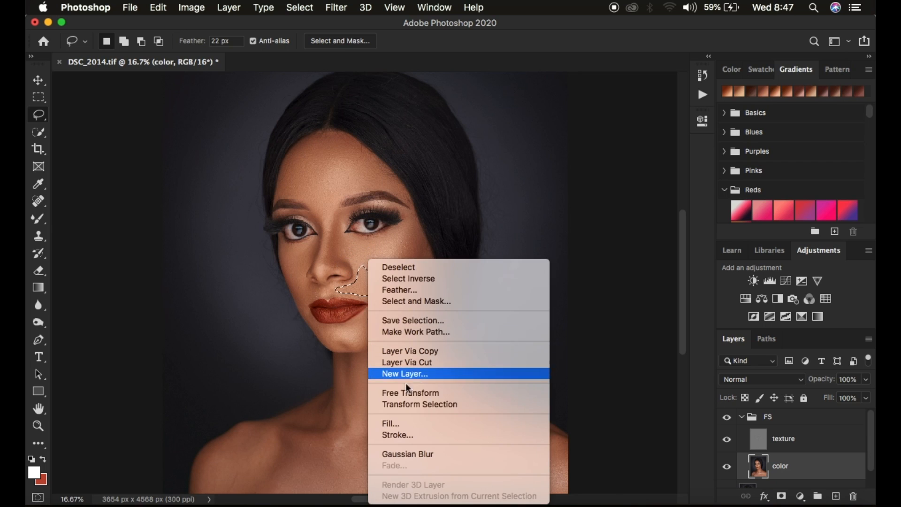
left_click(421, 453)
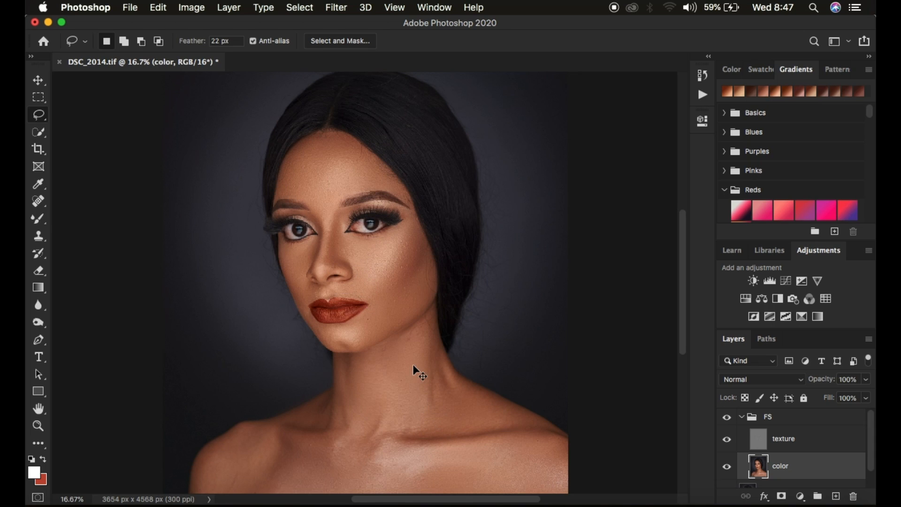
Step: Clear the selection, lasso the model's left chest below the collarbone, and repeat the Gaussian Blur on it
key("super+h")
key("super+minus")
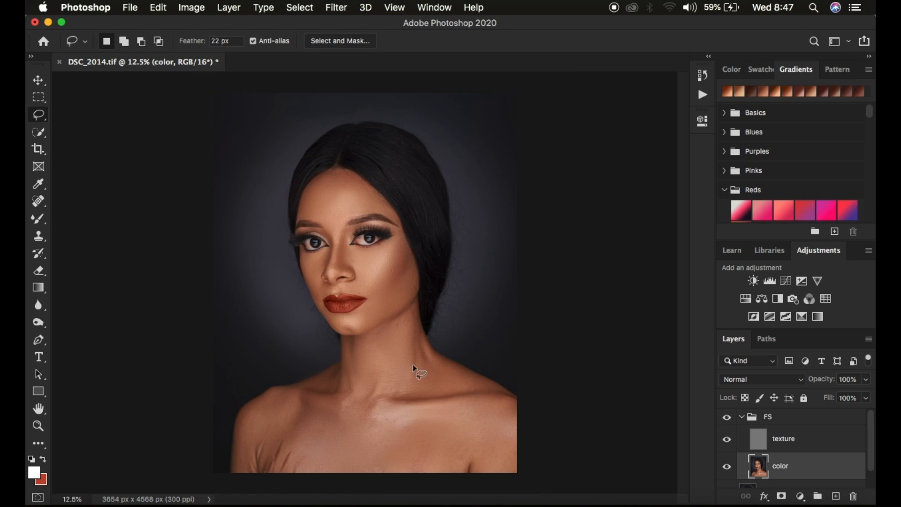
left_click_drag(376, 428, 479, 418)
mouse_move(463, 460)
left_mouse_down()
mouse_move(397, 473)
mouse_move(359, 460)
mouse_move(375, 428)
left_mouse_up()
right_click(406, 448)
left_click(454, 454)
Step: Fade the chest's Gaussian Blur to 80% opacity in Normal mode
right_click(425, 445)
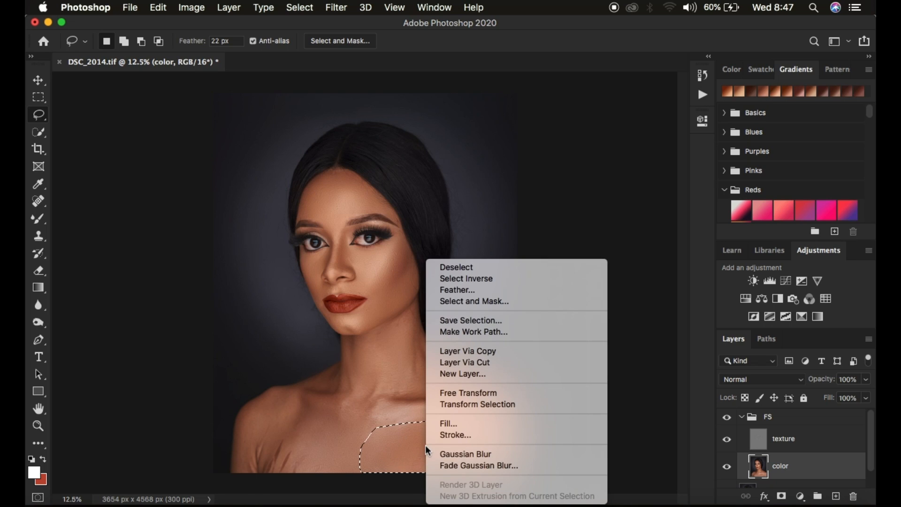
left_click(480, 464)
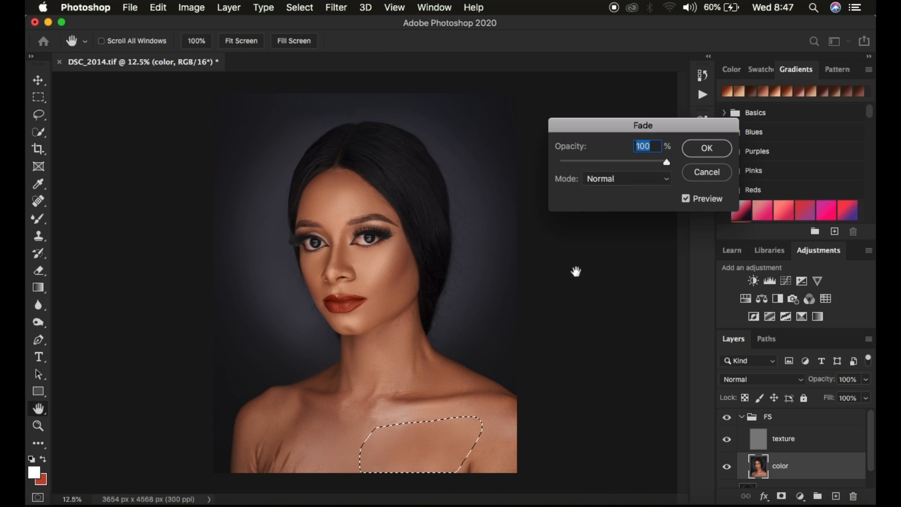
left_click_drag(641, 164, 644, 165)
left_click(707, 148)
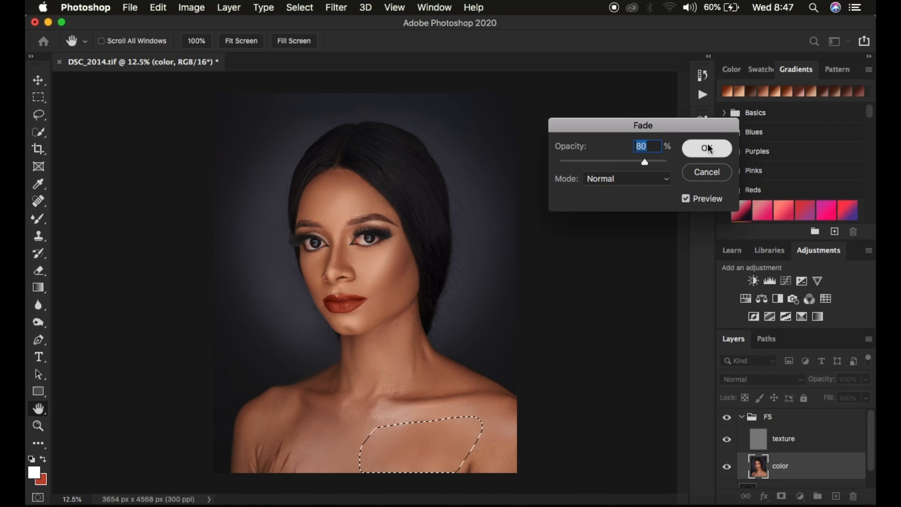
key("l")
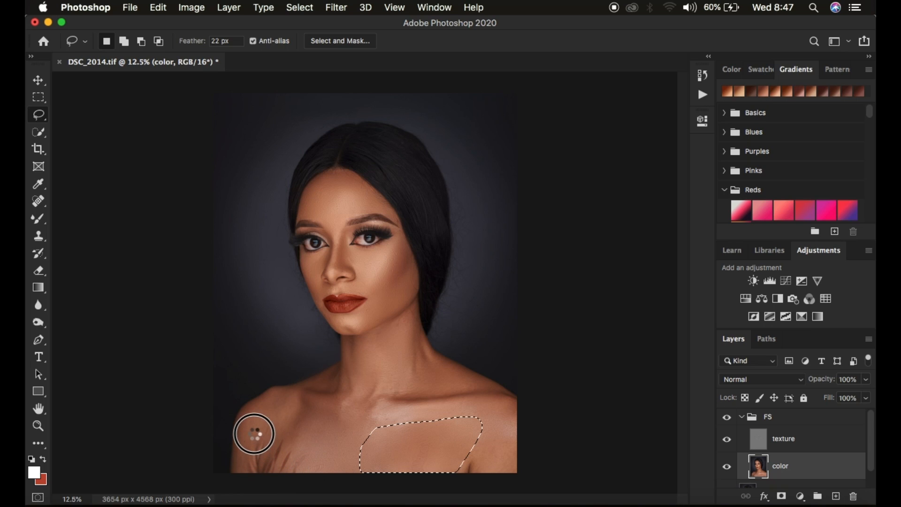
left_click_drag(270, 431, 275, 422)
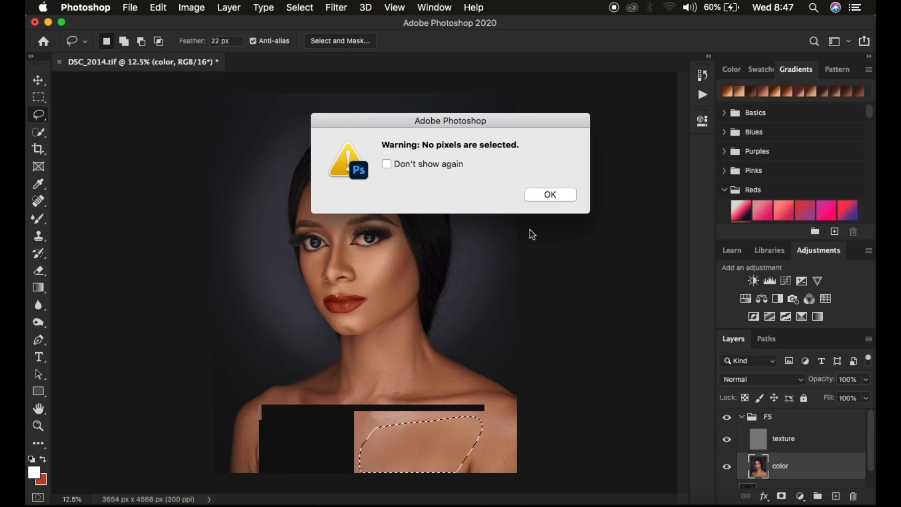
left_click(553, 197)
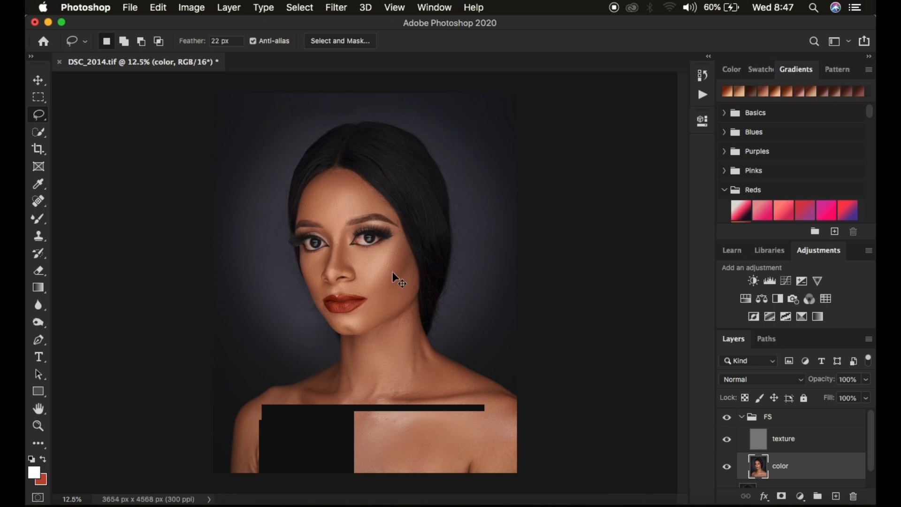
key("super+minus")
key("super+plus")
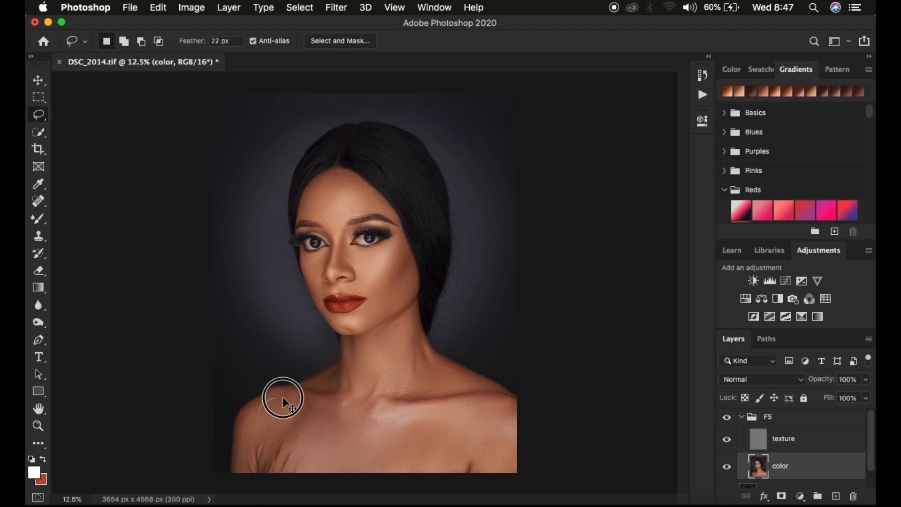
Step: Lasso the model's right chest and inner shoulder down to the image's lower edge and repeat the Gaussian Blur
mouse_move(283, 397)
left_mouse_down()
mouse_move(315, 413)
mouse_move(344, 445)
mouse_move(264, 470)
left_mouse_up()
left_click_drag(253, 417, 254, 418)
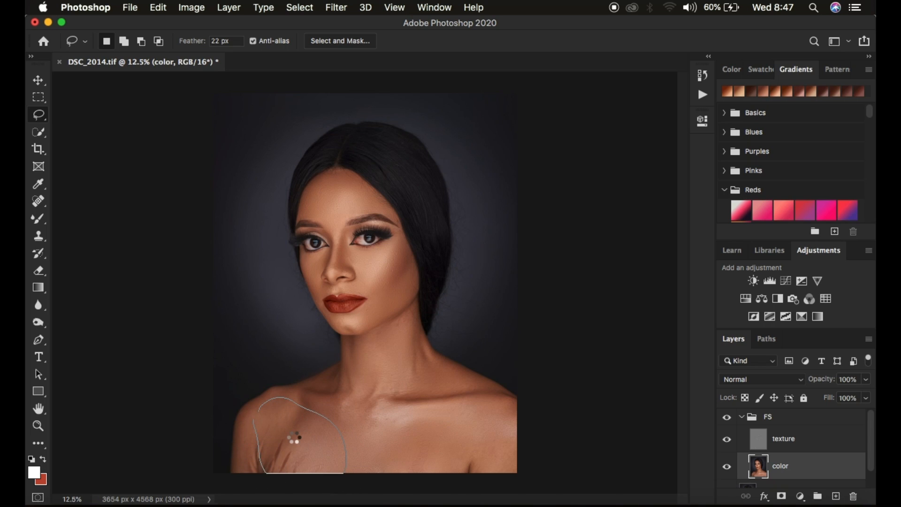
right_click(293, 435)
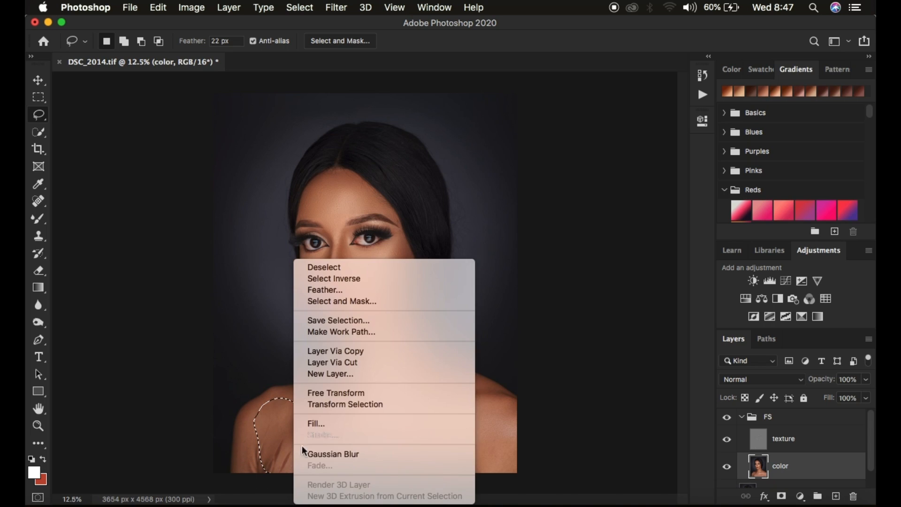
left_click(334, 453)
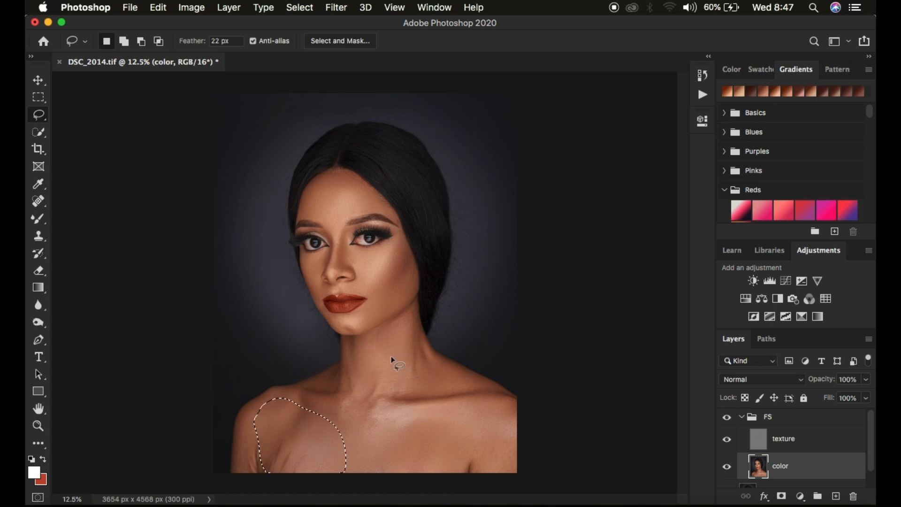
Step: Lasso the model's left side of the neck down to the collarbone and repeat the Gaussian Blur on it
mouse_move(382, 337)
left_mouse_down()
mouse_move(397, 395)
mouse_move(456, 395)
mouse_move(461, 383)
mouse_move(409, 335)
left_mouse_up()
right_click(415, 364)
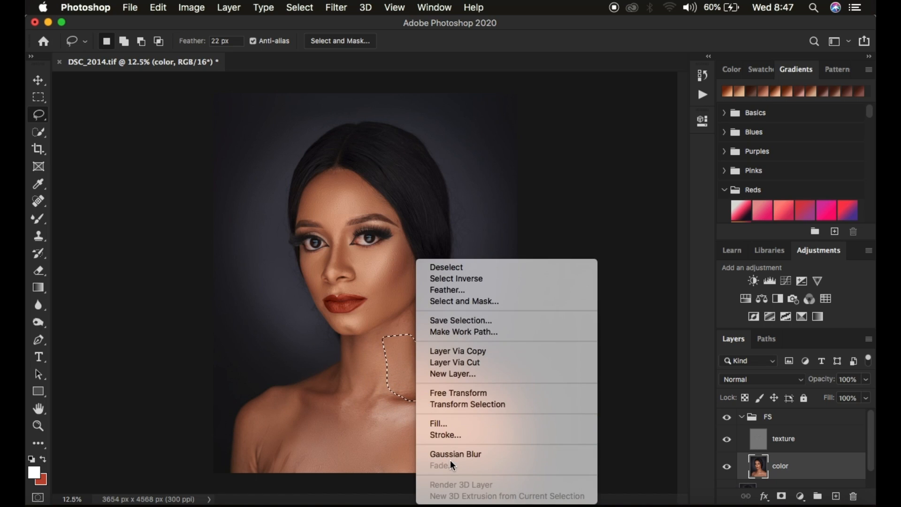
left_click(458, 454)
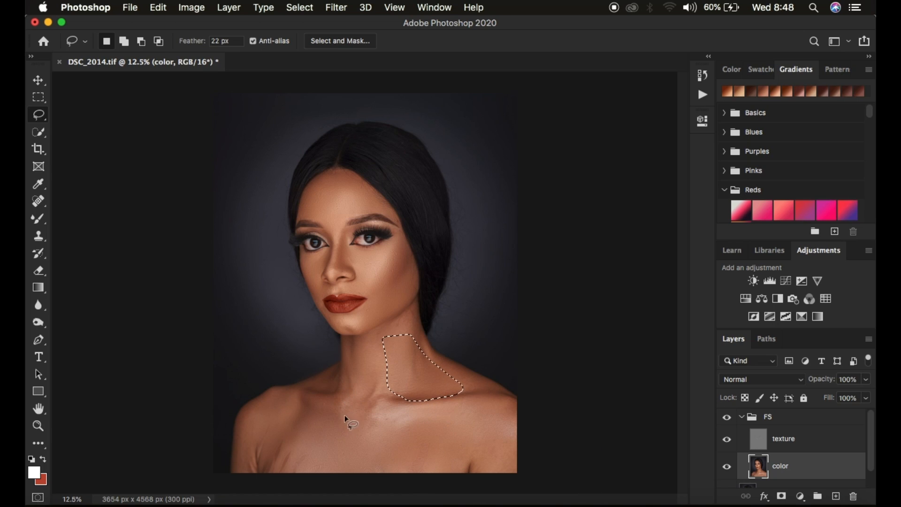
Step: Lasso the base of the throat and upper chest between the collarbones and repeat the Gaussian Blur on it
left_click(335, 402)
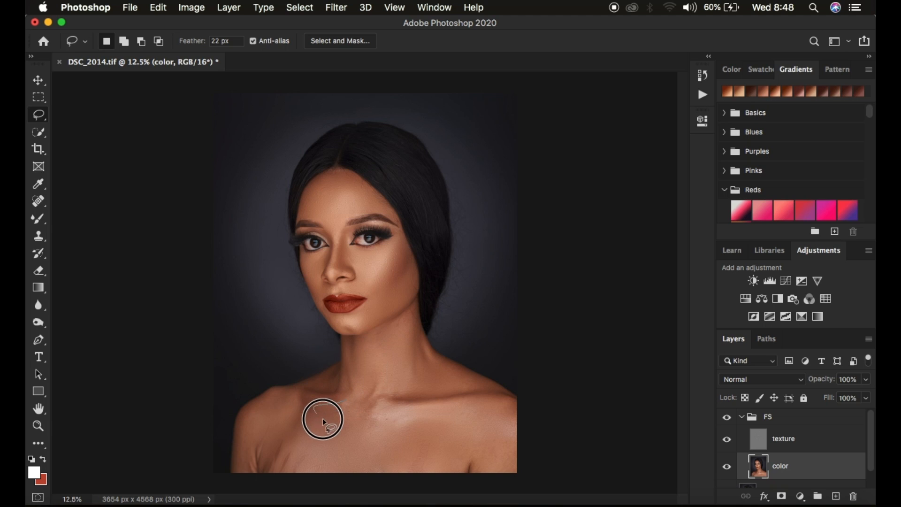
mouse_move(391, 427)
left_mouse_down()
mouse_move(363, 385)
mouse_move(354, 410)
left_mouse_up()
right_click(353, 409)
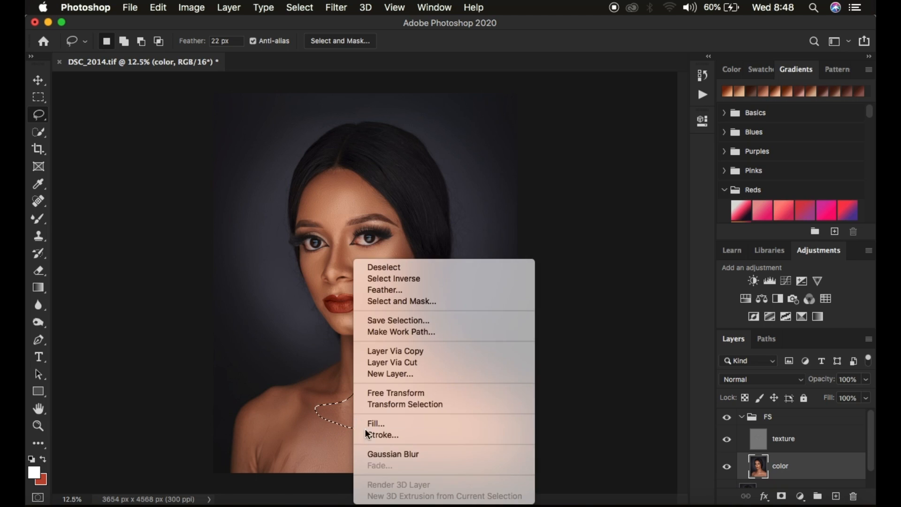
left_click(392, 456)
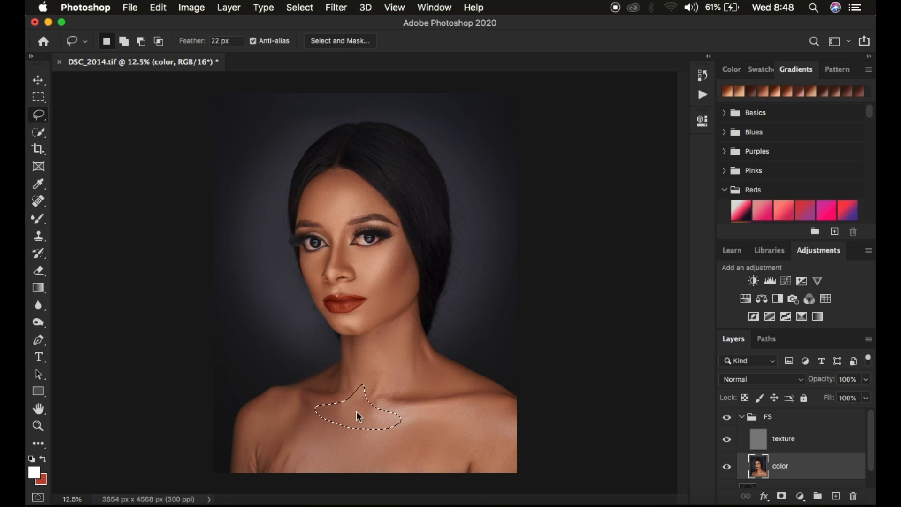
Step: Fade the Gaussian Blur at the base of the throat to a lower opacity in Normal mode
right_click(357, 412)
left_click(396, 466)
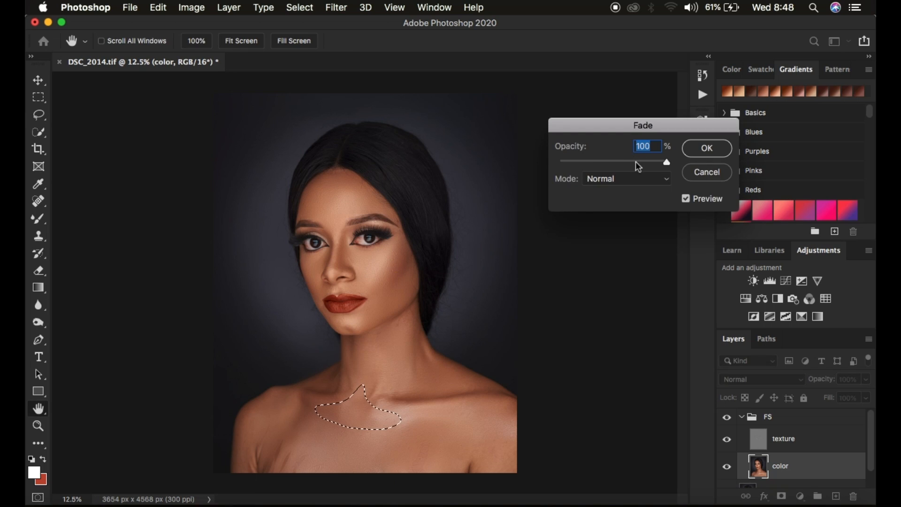
left_click(632, 162)
left_click(699, 148)
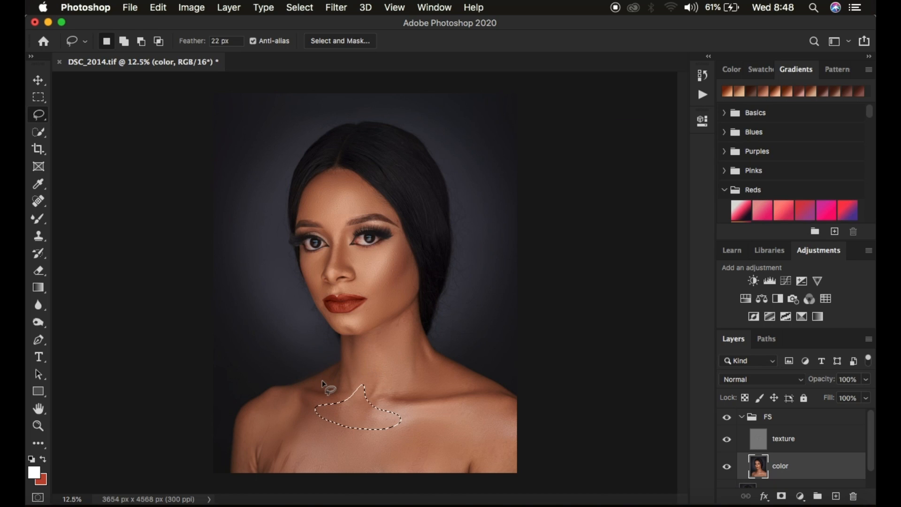
left_click_drag(313, 380, 319, 381)
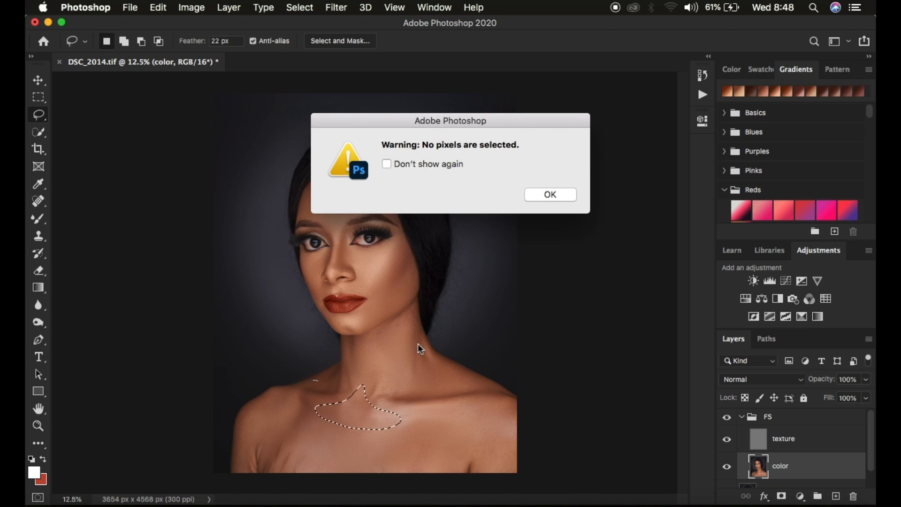
left_click(551, 196)
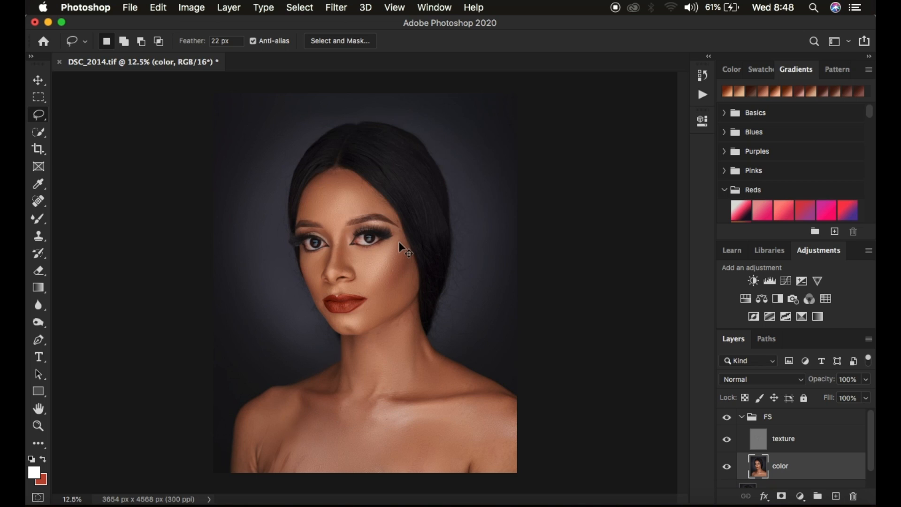
key("super+minus")
key("super+plus")
Step: Lasso the neck strip below the model's left jaw, repeat the Gaussian Blur on it, and clear the selection
left_click(395, 321)
mouse_move(409, 309)
left_mouse_down()
mouse_move(416, 306)
mouse_move(418, 328)
mouse_move(399, 348)
left_mouse_up()
right_click(410, 414)
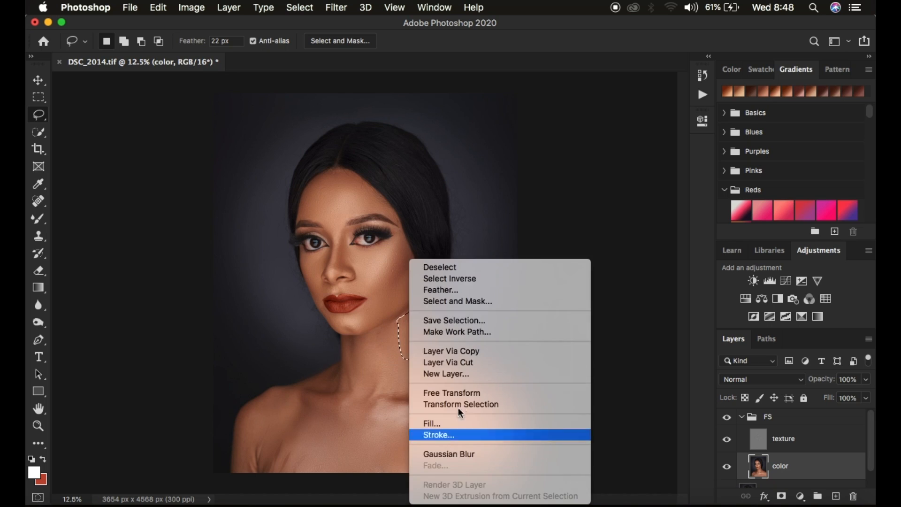
left_click(464, 451)
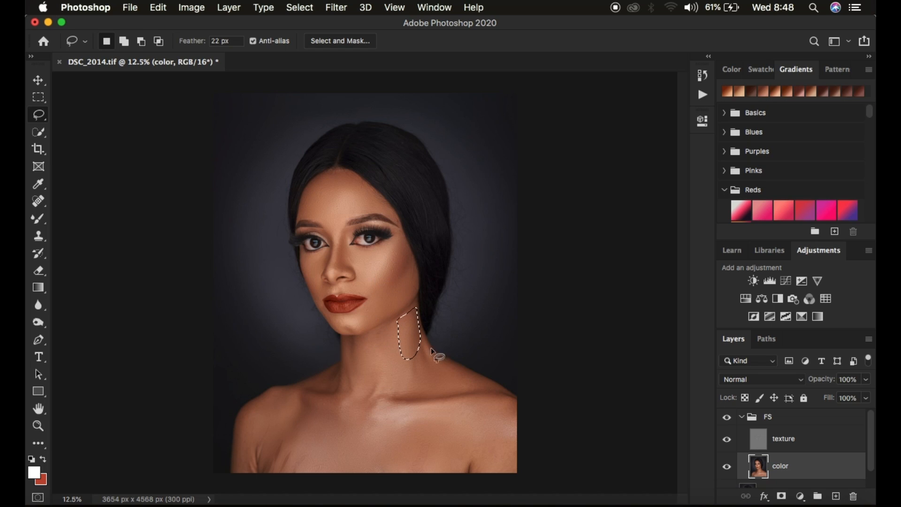
left_click(477, 352)
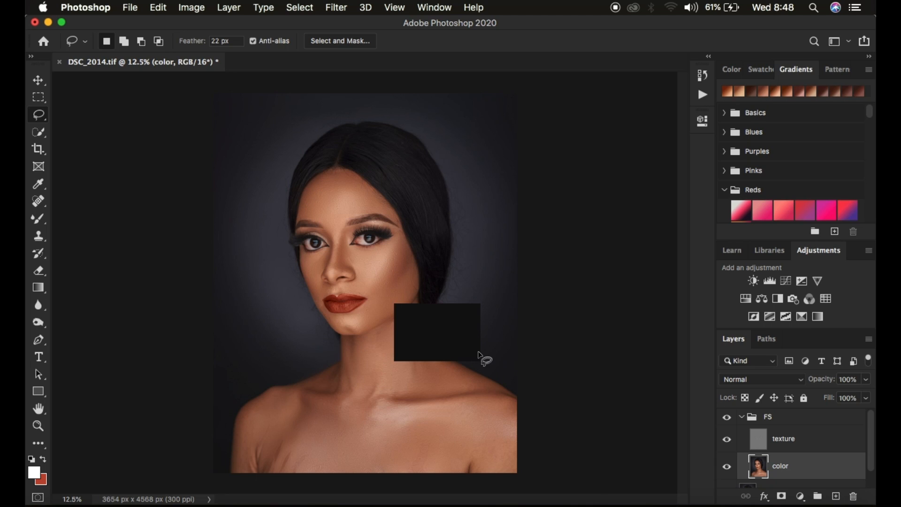
Step: Toggle the FS group's visibility to compare the portrait before and after the skin smoothing
key("super+plus")
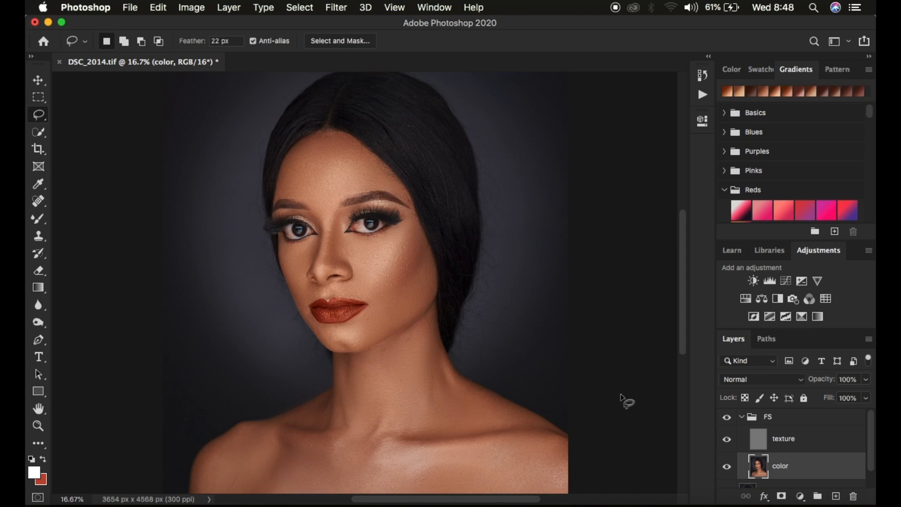
left_click(726, 418)
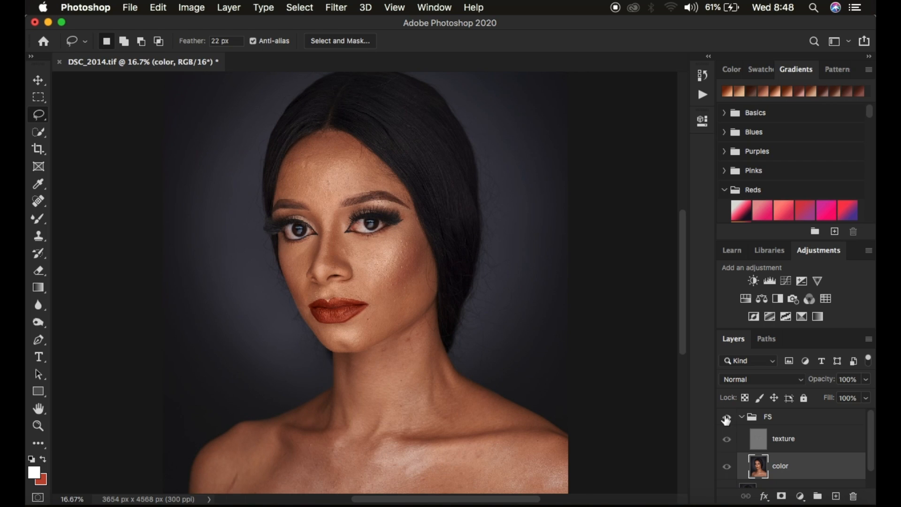
left_click(726, 418)
left_click(726, 418)
left_click(726, 418)
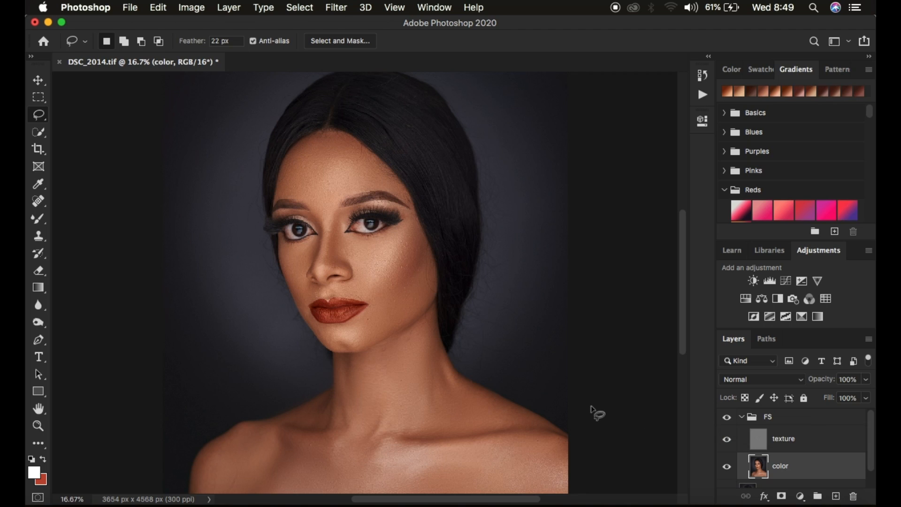
Step: Select the texture layer and set up the Clone Stamp tool with a Soft Round brush sampling Current Layer
key("super+equal")
key("super+equal")
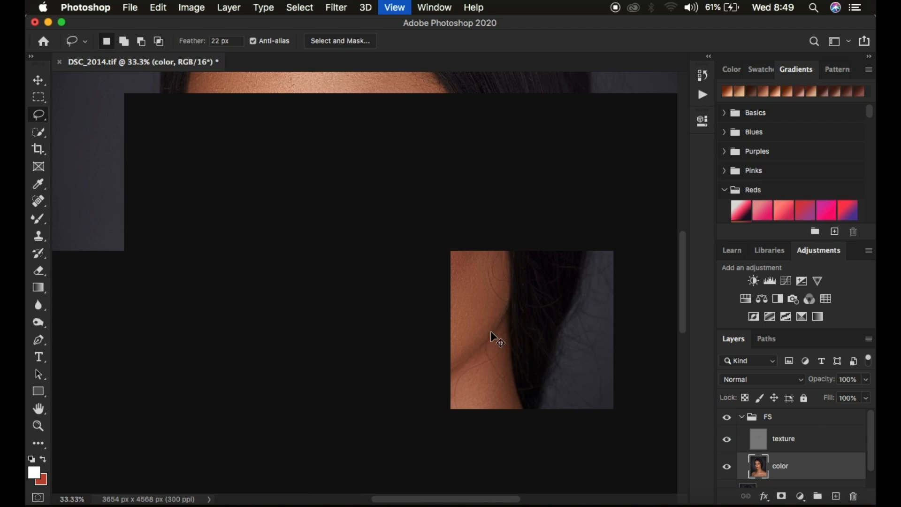
key("super+equal")
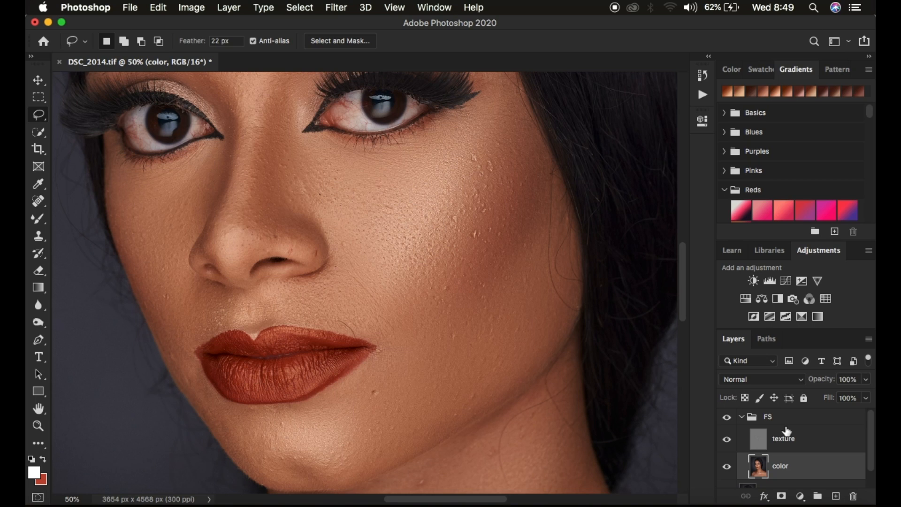
left_click(802, 446)
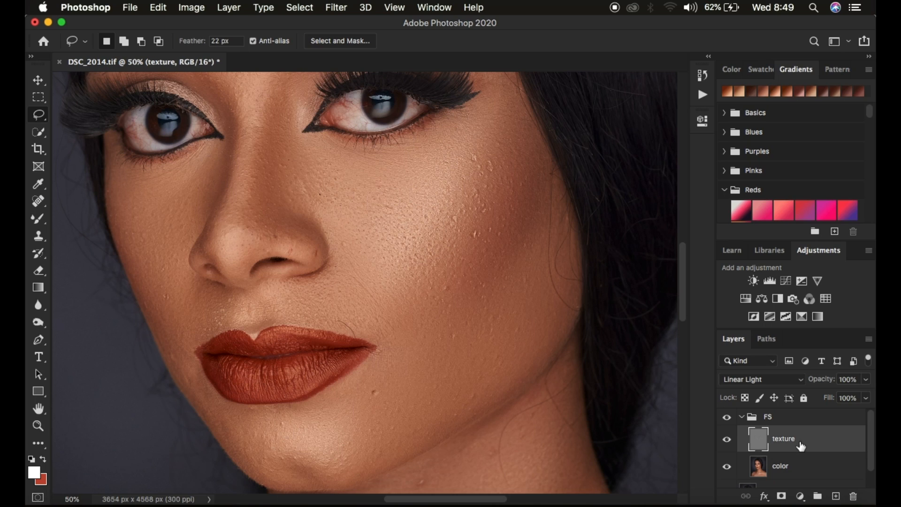
left_click(35, 239)
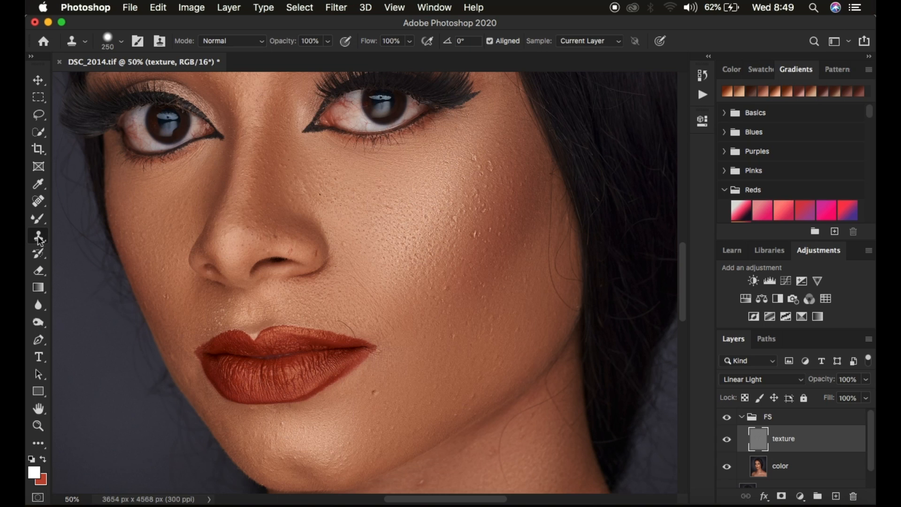
left_click(121, 42)
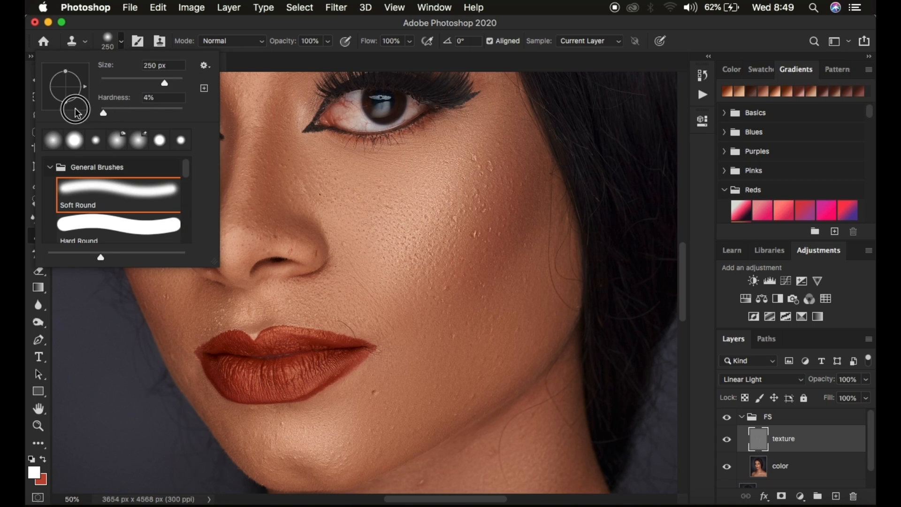
left_click(121, 43)
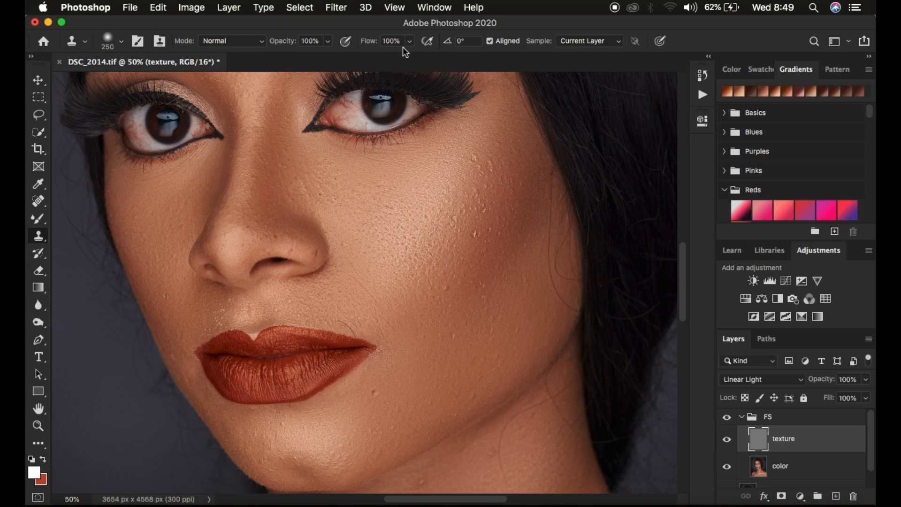
left_click(582, 43)
left_click(588, 40)
Step: Clone clean skin texture over the bumps on the model's left cheek beside the mouth with a 40 px brush
key("bracketleft")
key("bracketleft")
key("bracketleft")
key("bracketleft")
key("bracketleft")
key("bracketleft")
key("bracketleft")
key("bracketleft")
key("bracketleft")
key("bracketleft")
key("bracketleft")
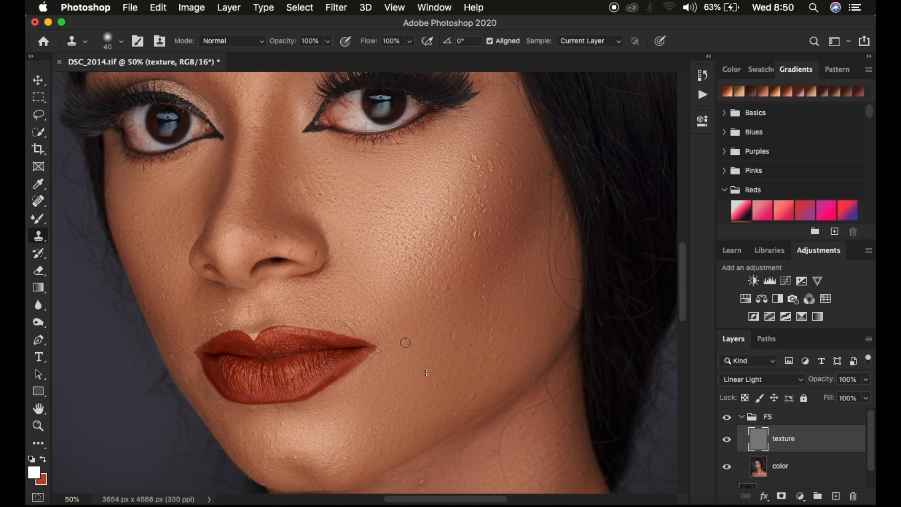
left_click(446, 288, "alt")
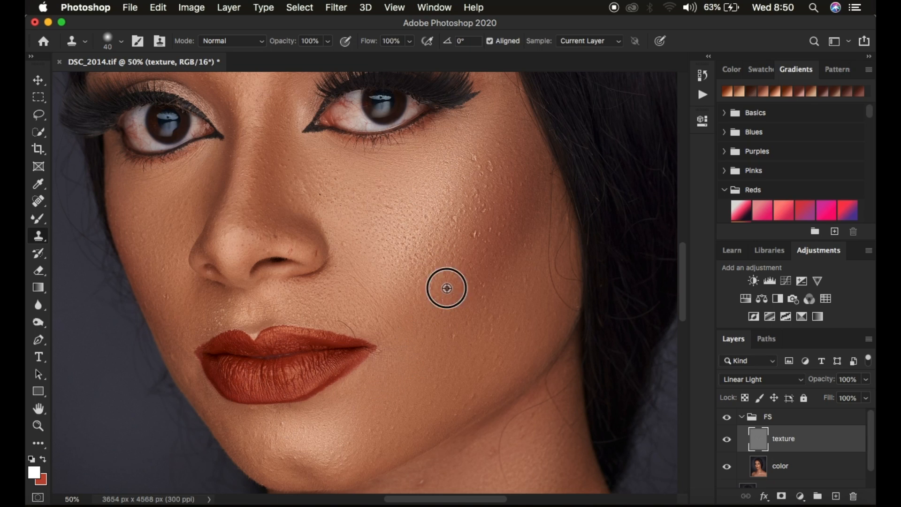
left_click(445, 301)
left_click(434, 297)
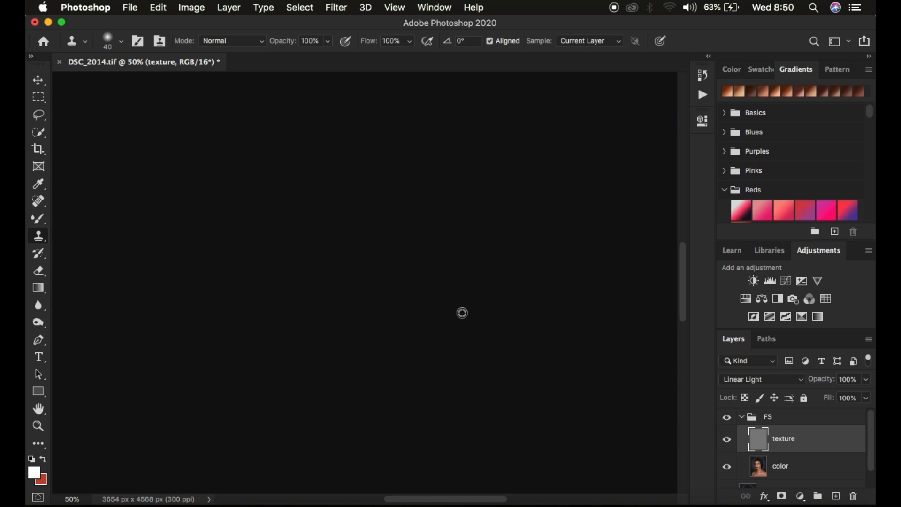
left_click(459, 345)
left_click(455, 344, "alt")
left_click(454, 339)
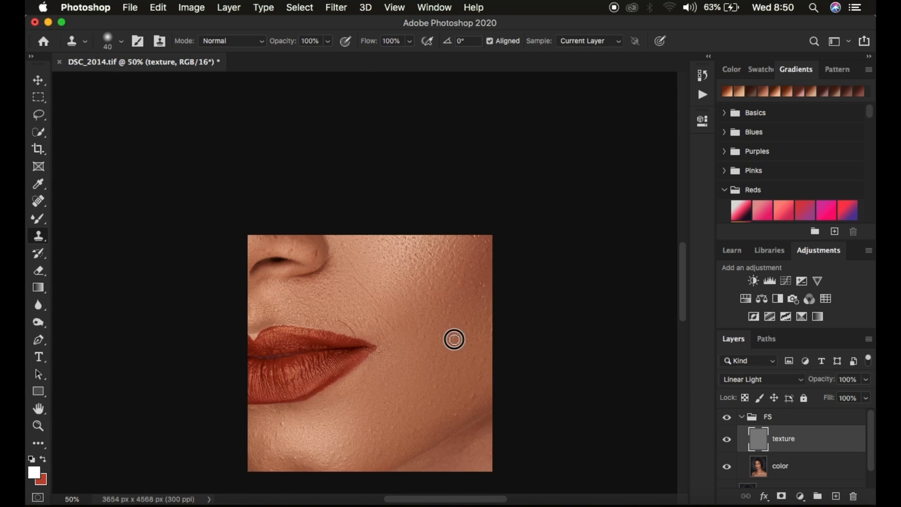
Step: Clone clean texture over the bumps on the model's lower left cheek above the jaw with an 80 px brush
left_click(478, 393, "alt")
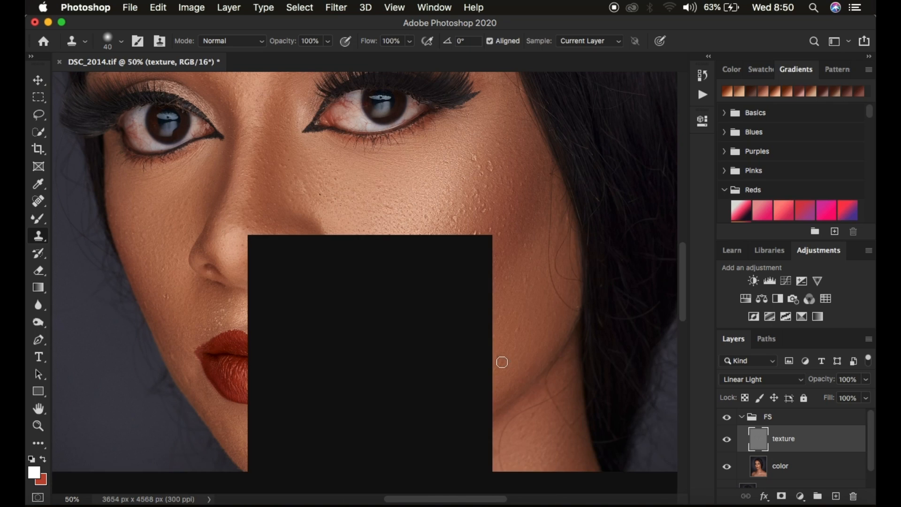
key("bracketright")
key("bracketright")
key("bracketright")
key("bracketright")
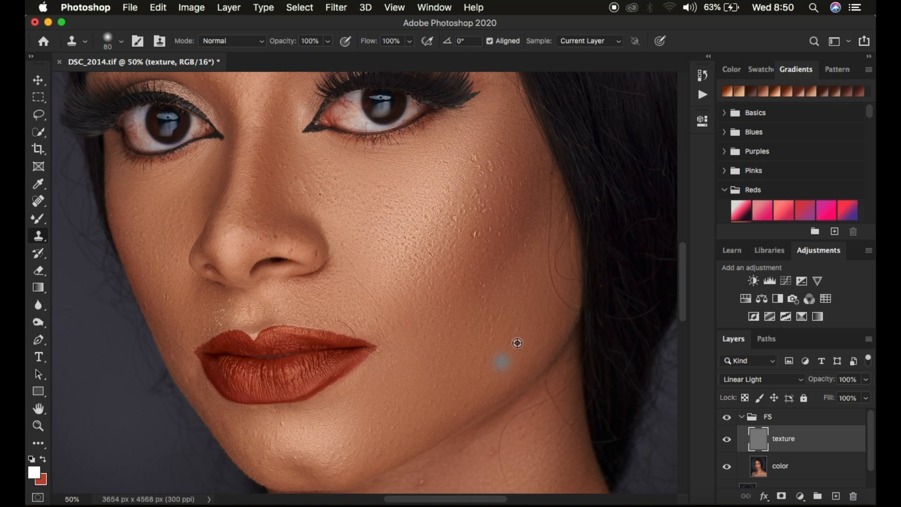
left_click(517, 332, "alt")
left_click(497, 336)
left_click(503, 337)
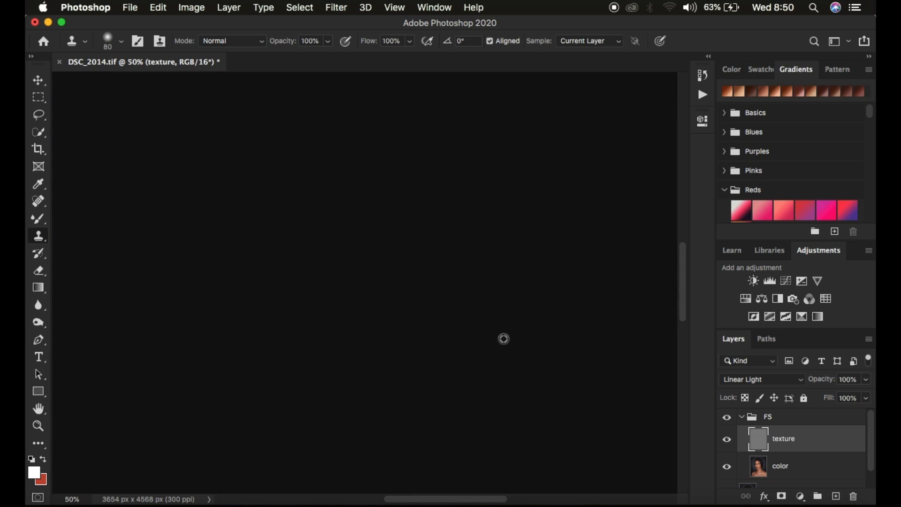
Step: Clone clean texture over the bumps in the middle of the model's left cheek, reducing the brush to 45 px
key("bracketleft")
key("bracketleft")
key("bracketleft")
key("bracketleft")
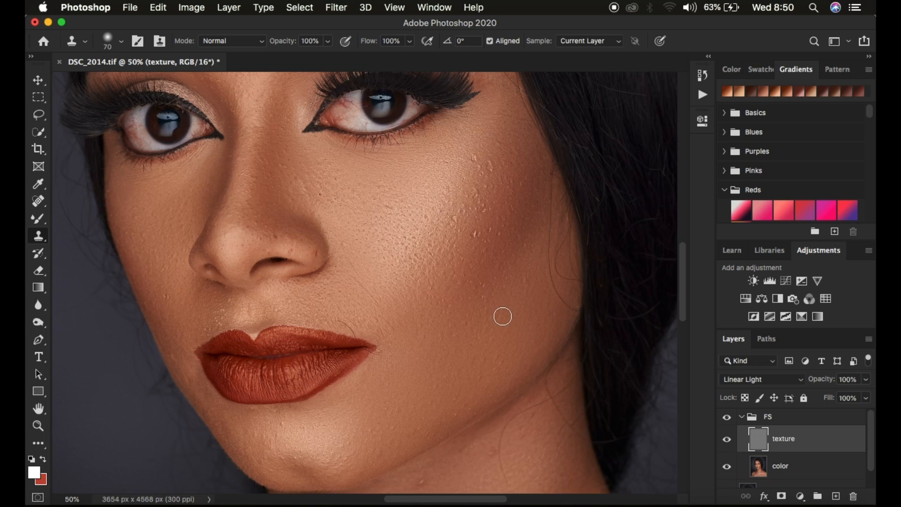
left_click(489, 317, "alt")
left_click(491, 302)
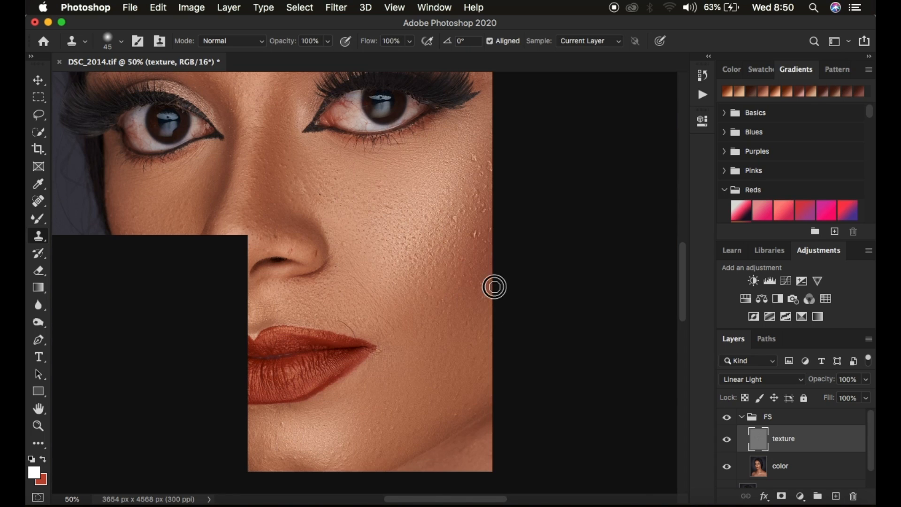
left_click(483, 285)
left_click(476, 292)
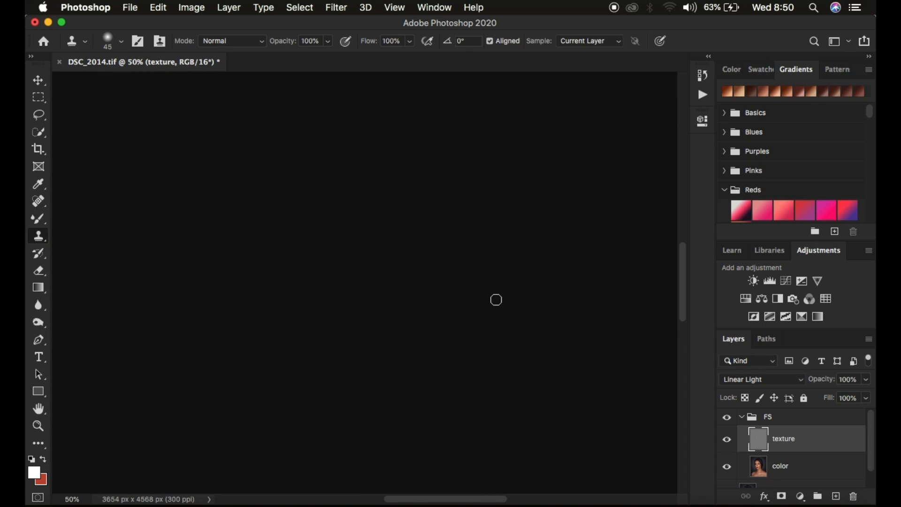
left_click(484, 300)
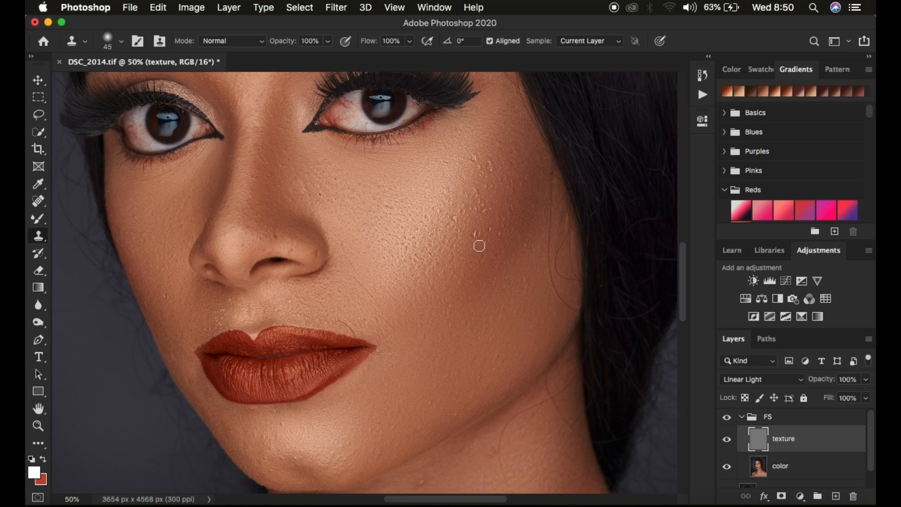
Step: Clone smooth texture over the raised bumps on the outer part of the model's left cheek, resampling nearby skin
left_click(474, 239, "alt")
left_click(476, 235)
left_click(498, 259, "alt")
left_click(494, 241)
left_click(499, 257, "alt")
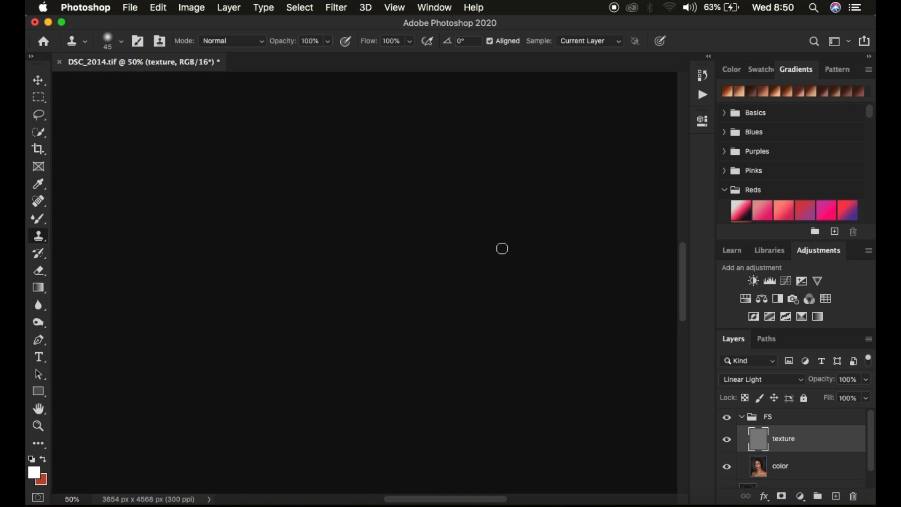
left_click(502, 245)
left_click(490, 271, "alt")
left_click(490, 260)
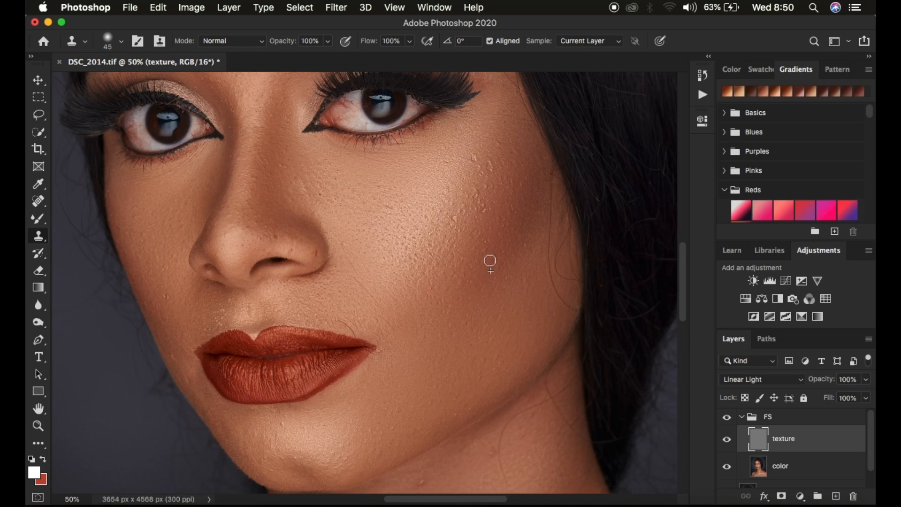
Step: Clone clean texture along the highlight on the model's left cheek below the eye with a 50 px brush
key("super+minus")
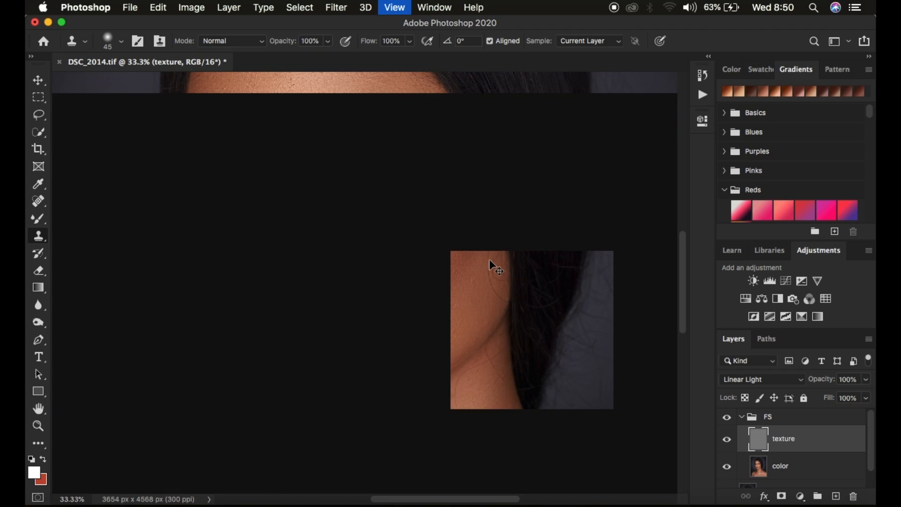
key("super+minus")
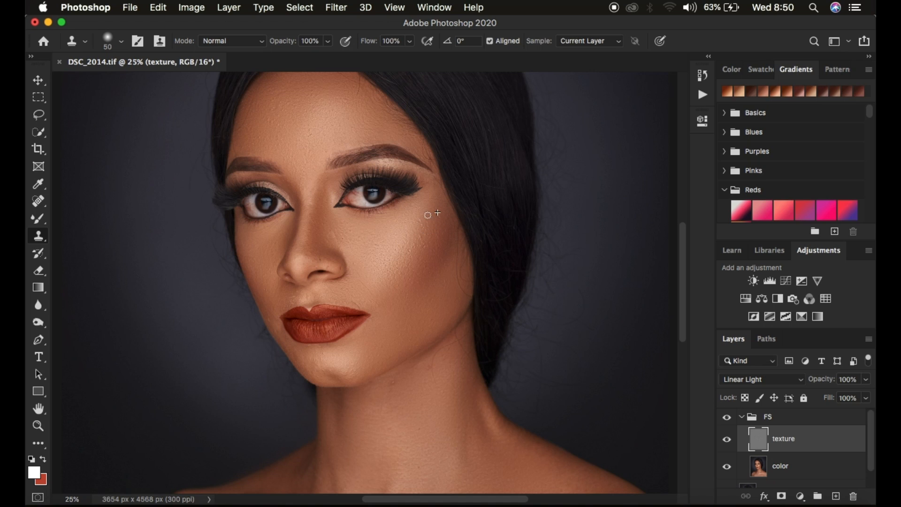
left_click(421, 220, "alt")
left_click(425, 254, "alt")
left_click(424, 247)
left_click(415, 275)
left_click(409, 259, "alt")
left_click(413, 251)
left_click(381, 280)
key("super+plus")
key("super+minus")
key("super+minus")
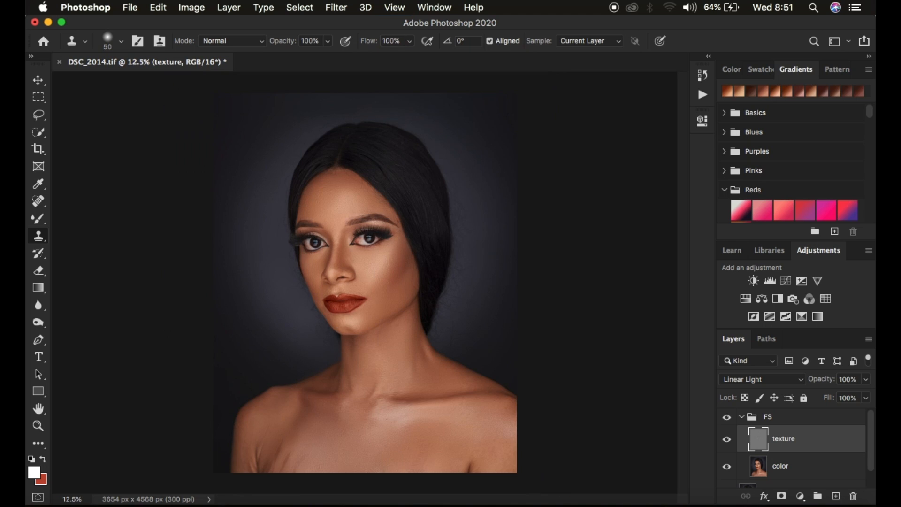
Step: Clone clean skin texture over the upper chest on the model's right side with an enlarged brush
key("bracketright")
key("bracketright")
key("bracketright")
key("bracketright")
key("bracketright")
key("bracketright")
key("bracketright")
left_click(314, 462, "alt")
mouse_move(307, 457)
left_mouse_down()
mouse_move(295, 478)
mouse_move(302, 459)
left_mouse_up()
left_click(302, 453, "alt")
key("bracketleft")
key("bracketleft")
key("bracketleft")
key("super+equal")
key("super+equal")
key("super+equal")
key("bracketleft")
key("bracketleft")
key("bracketleft")
key("bracketleft")
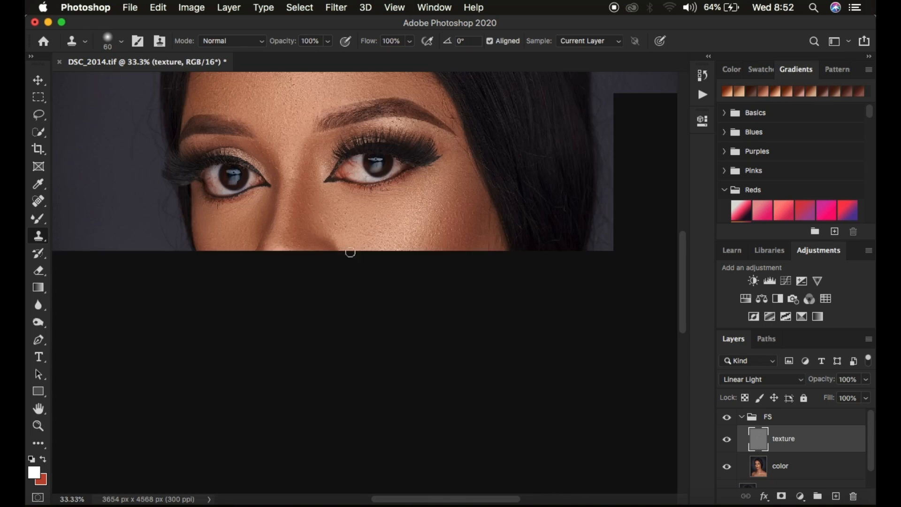
key("super+minus")
key("super+minus")
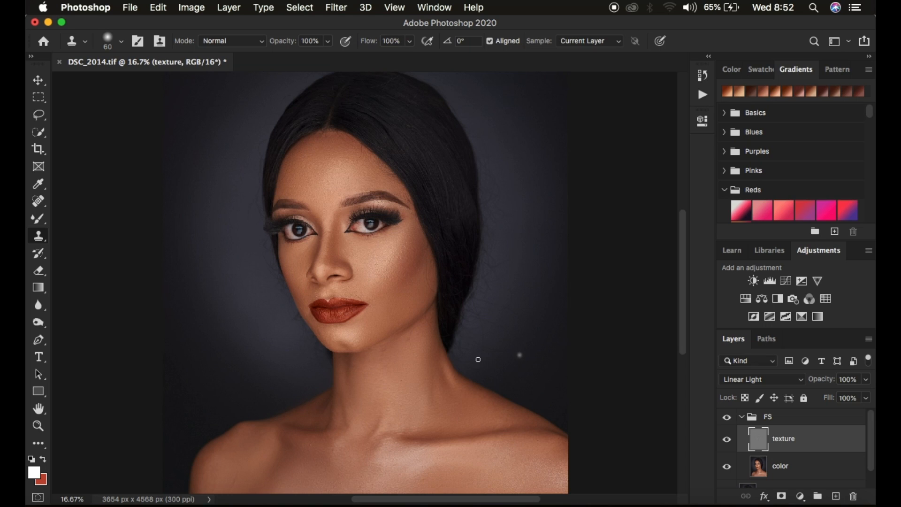
Step: Clone clean texture over the neck just below the jaw with a 100 px brush
key("bracketright")
key("bracketright")
key("bracketright")
key("bracketright")
left_click(389, 360, "alt")
left_click(382, 351)
Step: Collapse the FS group and toggle its visibility to compare the retouched portrait with the Background
left_click(742, 417)
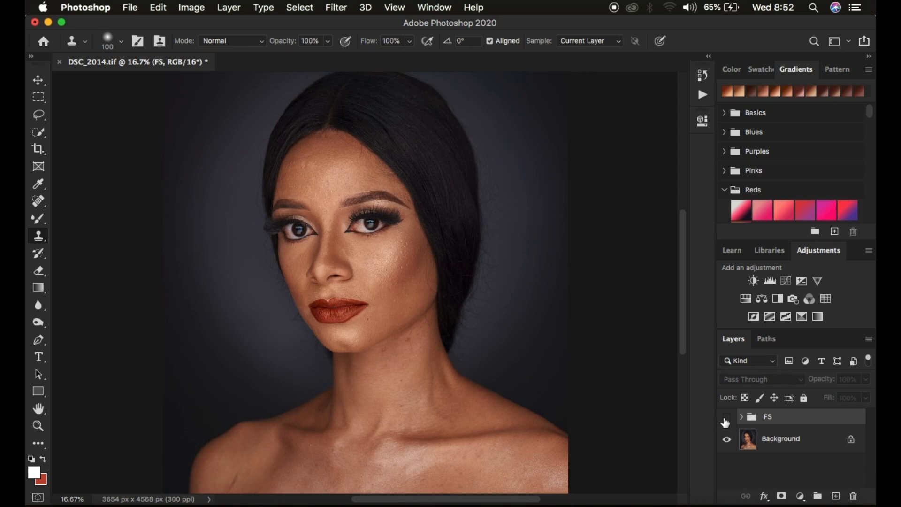
left_click(726, 418)
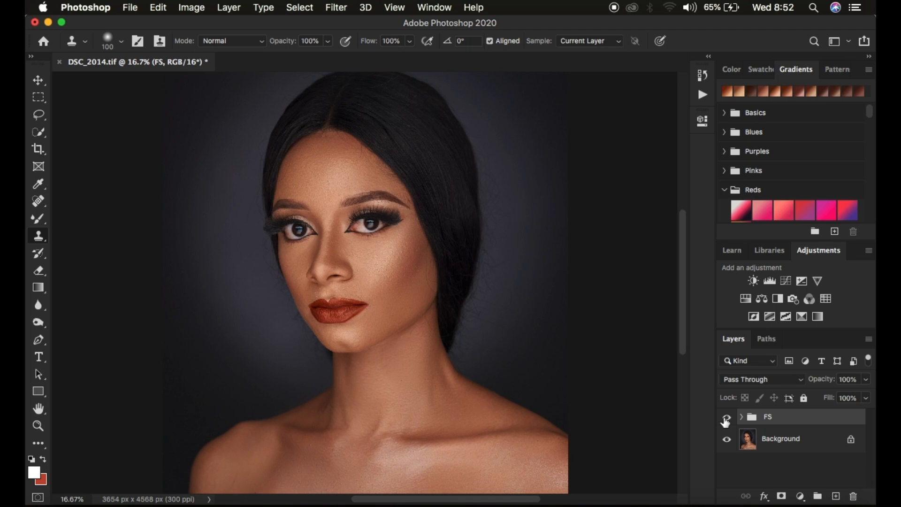
left_click(725, 419)
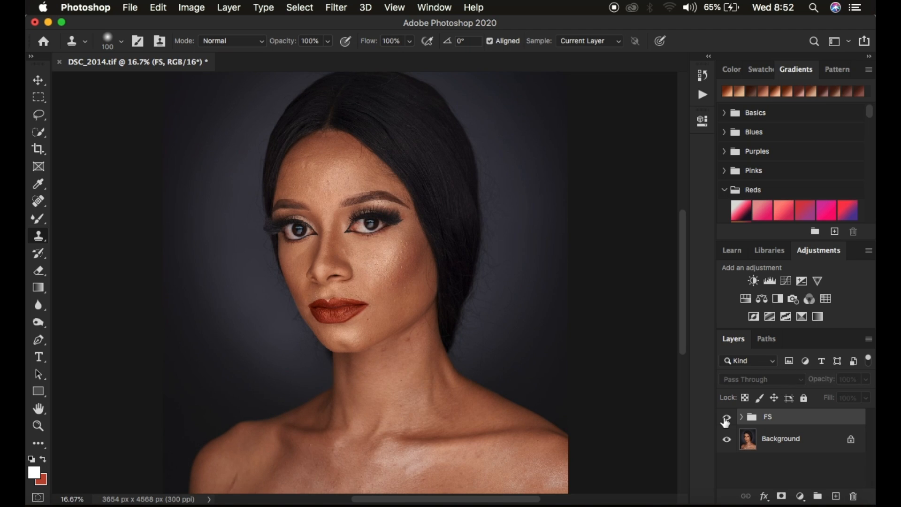
left_click(726, 419)
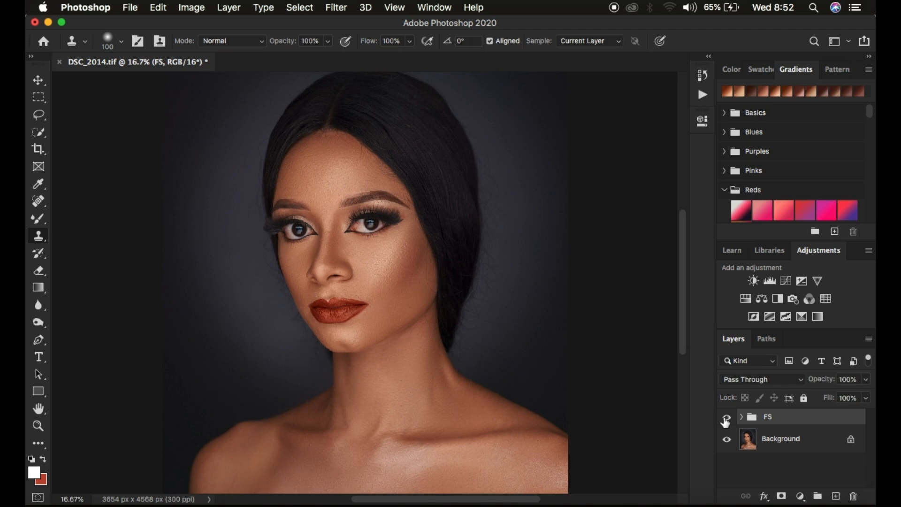